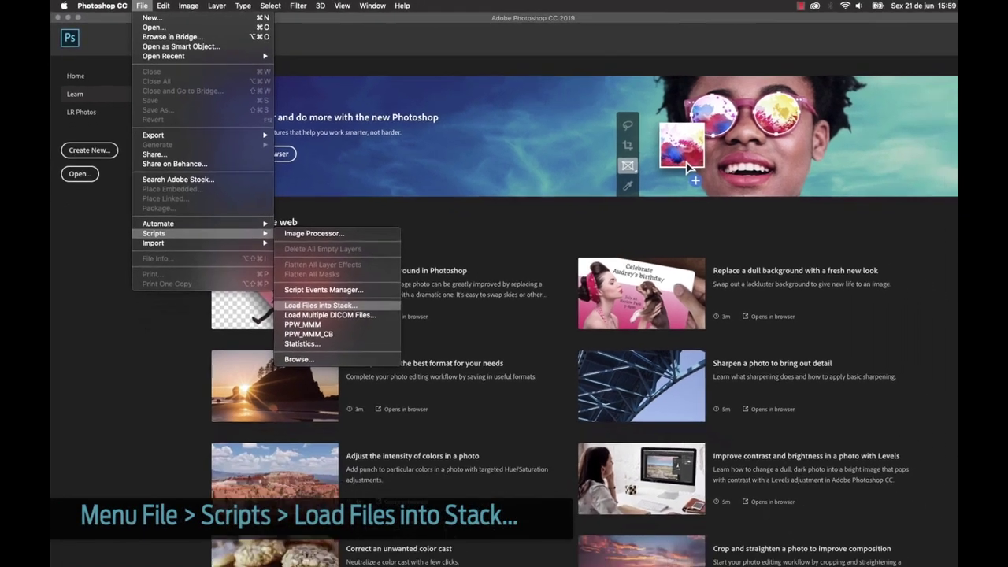
Stack UrbanBarber_Video13.png and UrbanBarber_VideoFinal.png as layers of a new document via Load Files into Stack
left_click(358, 350)
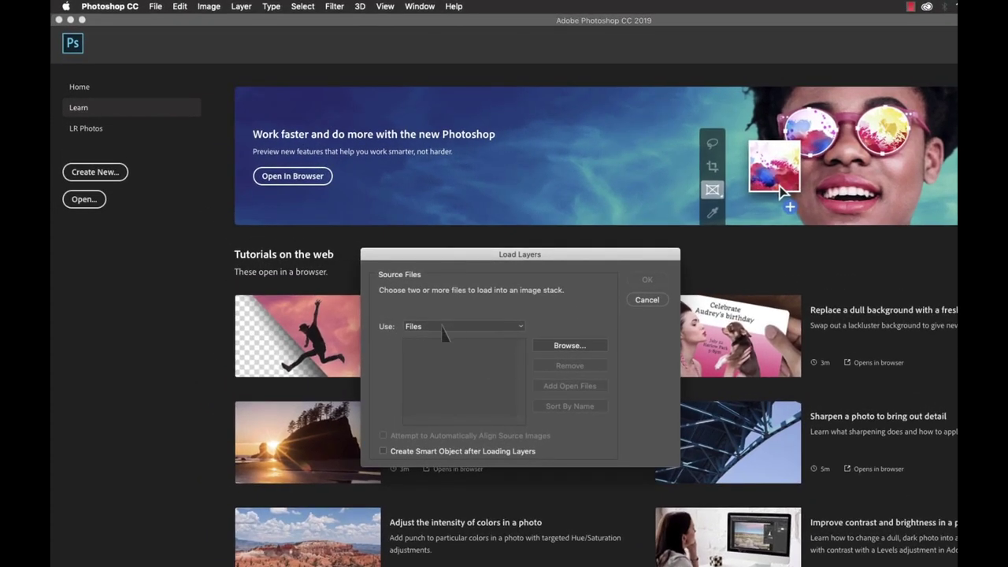
left_click(512, 329)
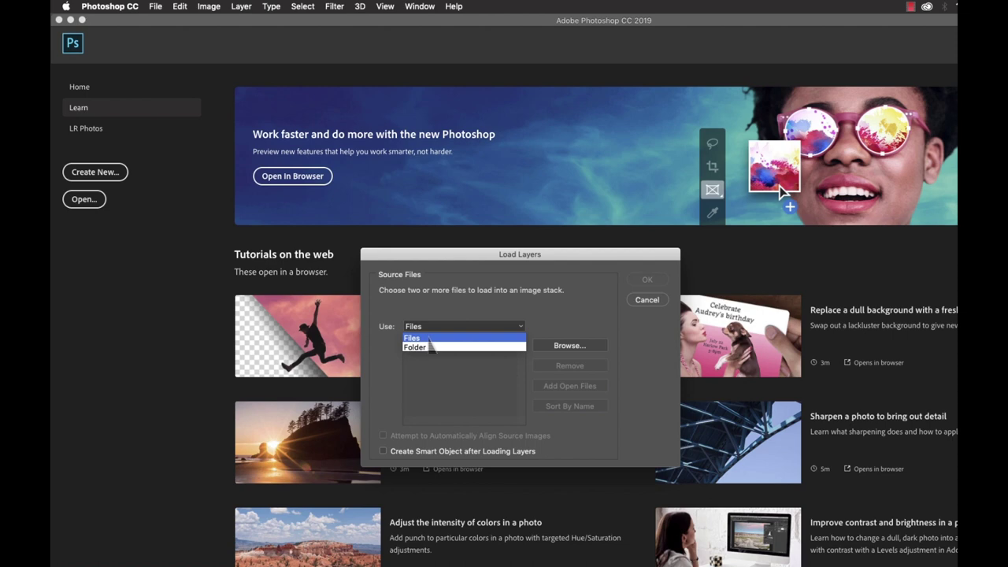
left_click(429, 339)
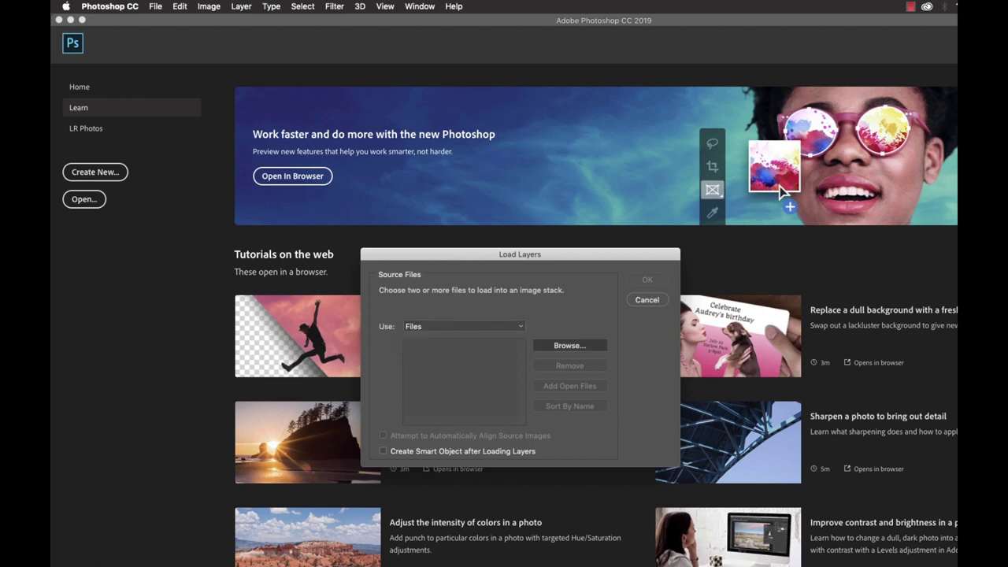
left_click(570, 345)
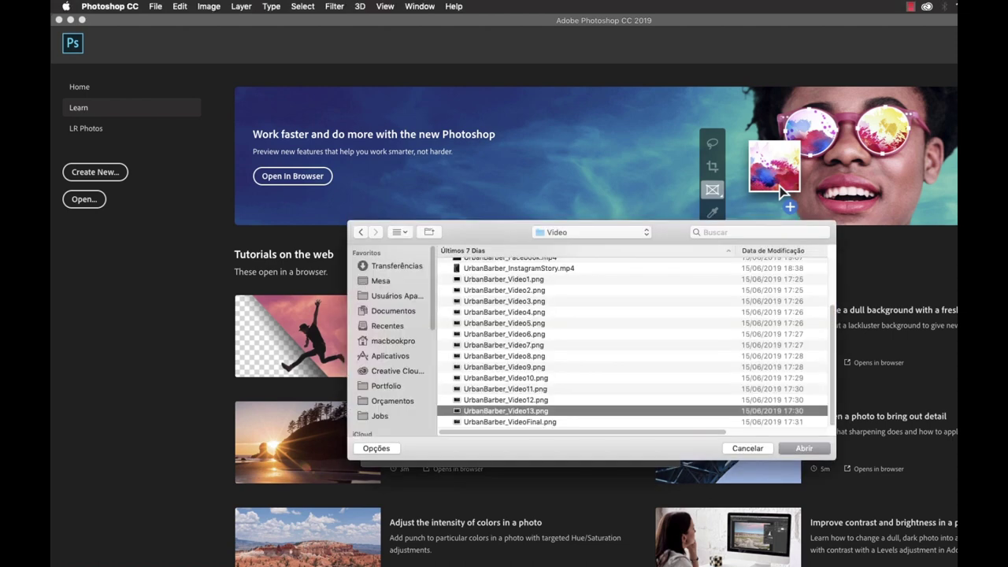
left_click(472, 422, "shift")
key("Return")
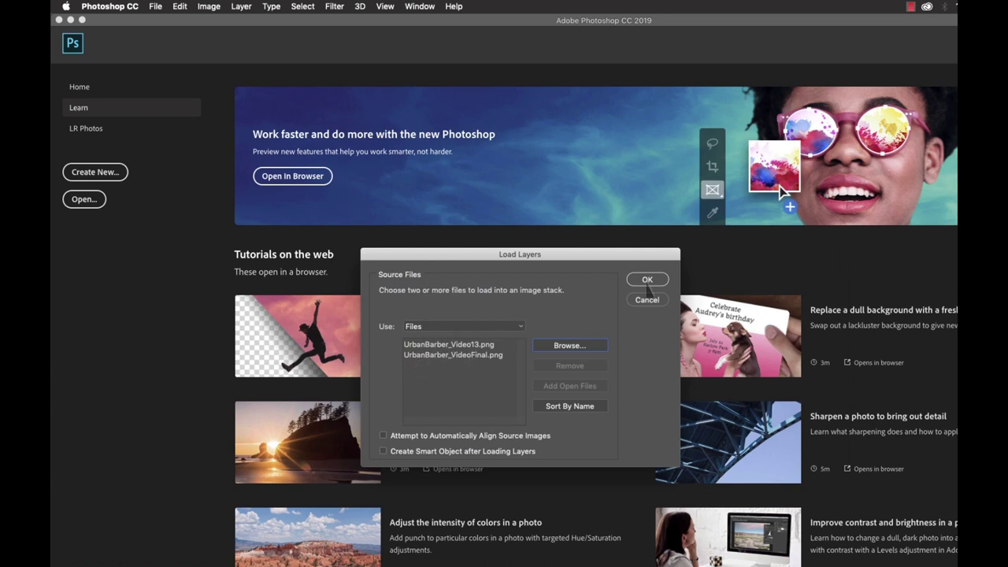
left_click(648, 284)
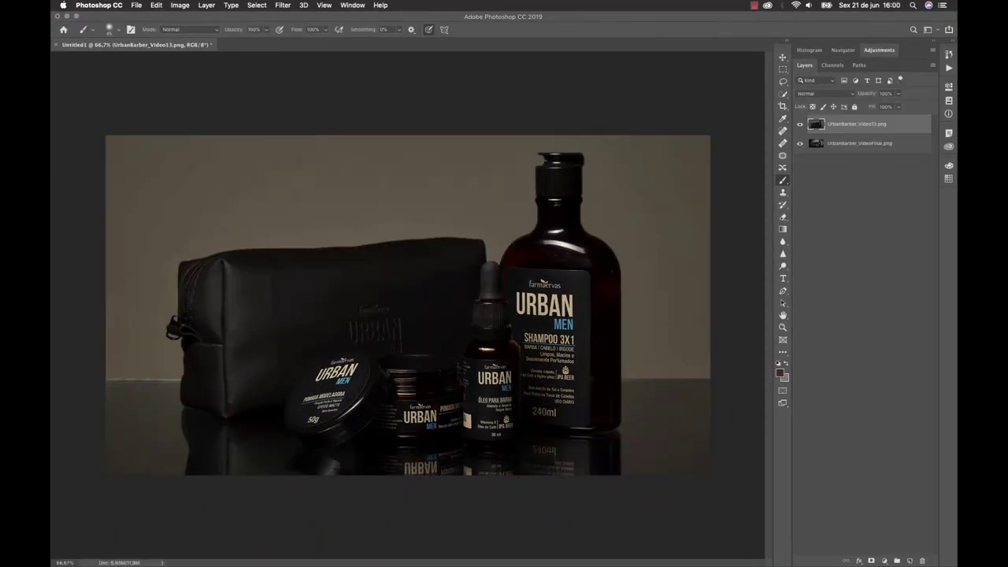
Compare both photos, then move the Video13 layer beneath the VideoFinal layer
left_click(800, 124)
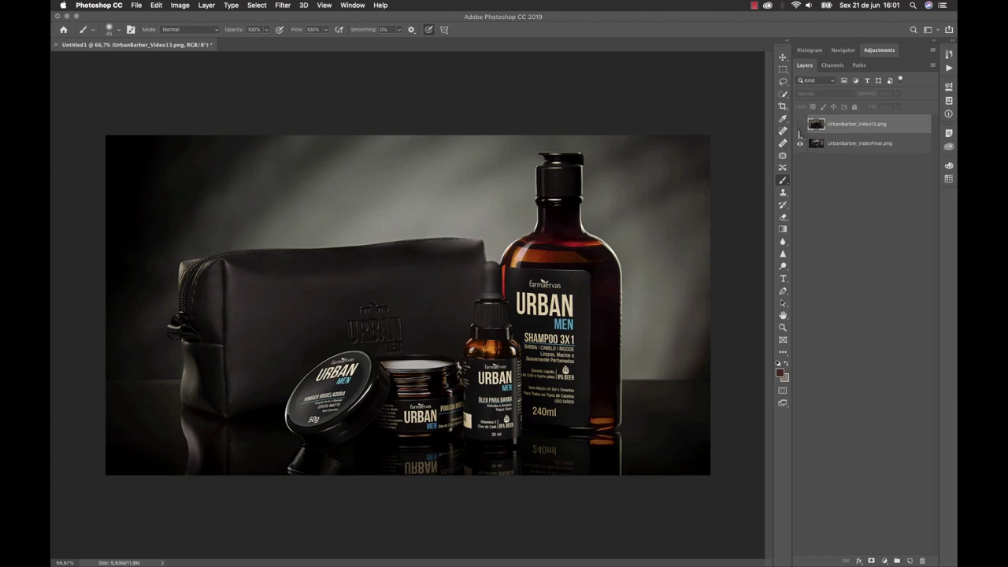
left_click(800, 125)
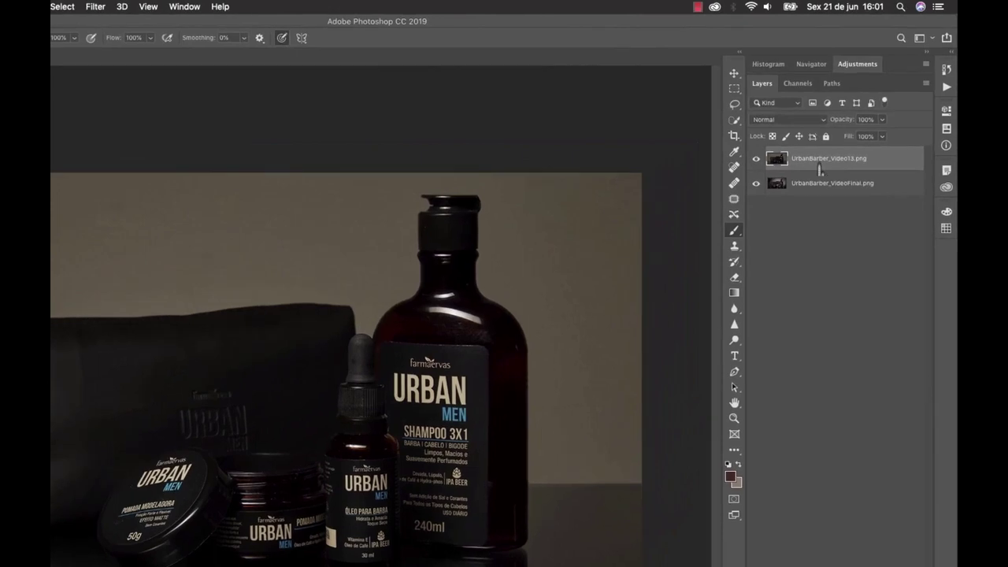
mouse_move(819, 170)
left_mouse_down()
mouse_move(802, 199)
mouse_move(912, 193)
left_mouse_up()
Rename the bottom layer UrbanBarber_Antes and the top layer UrbanBarber_Depois
double_click(821, 182)
type("Antes")
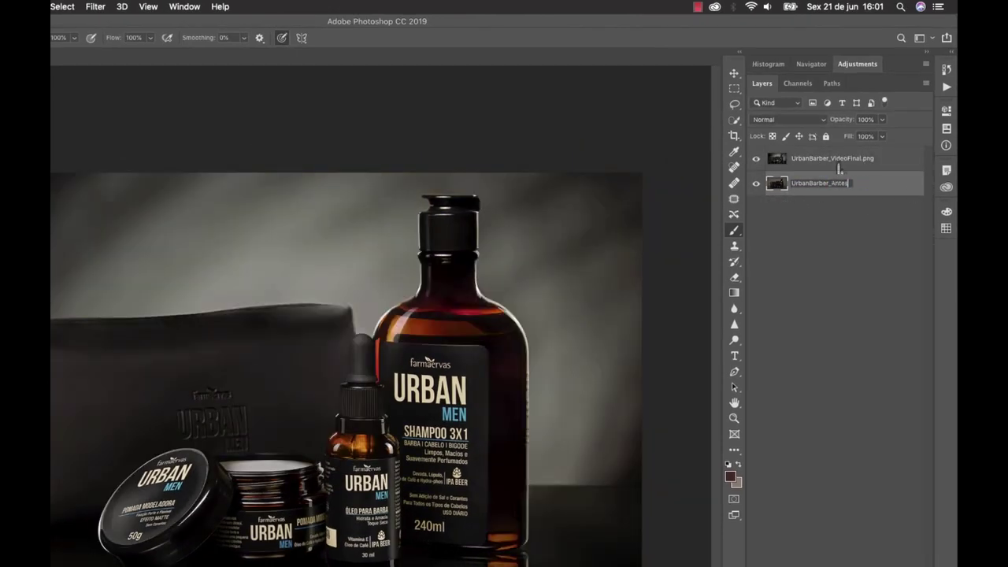
double_click(841, 158)
left_click_drag(831, 158, 907, 180)
type("Depois")
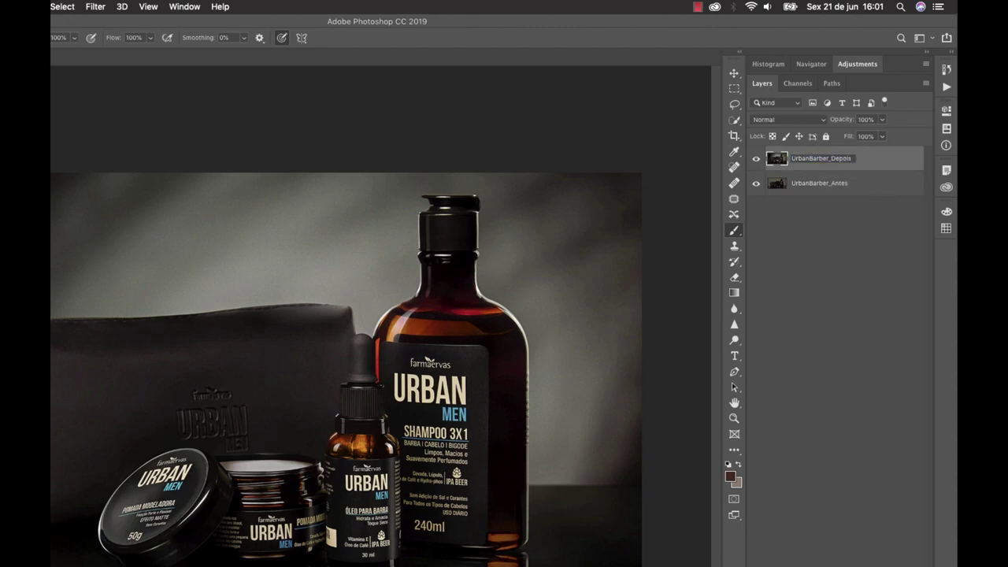
key("Return")
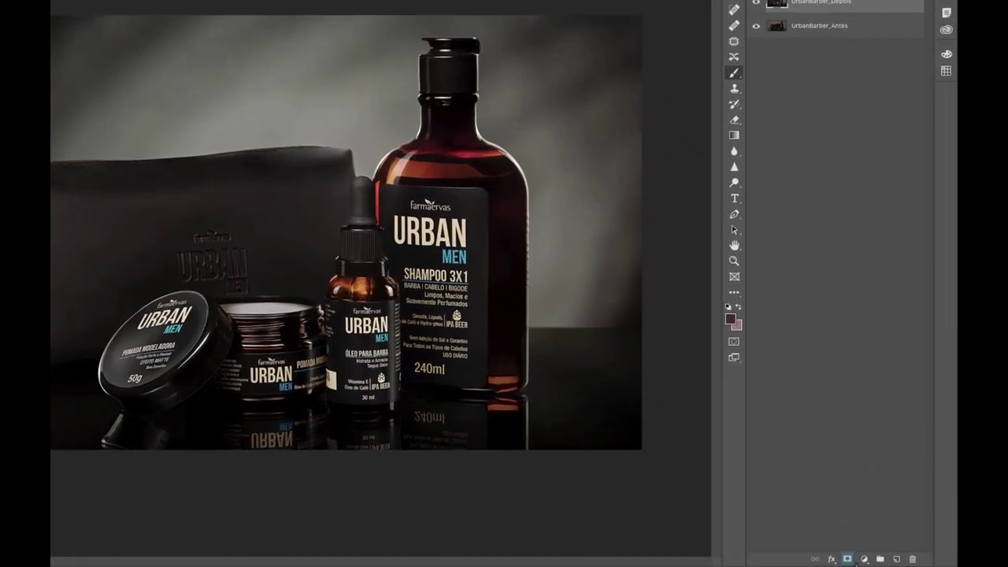
Add a layer mask to UrbanBarber_Depois and fill the whole mask with black
left_click(847, 559)
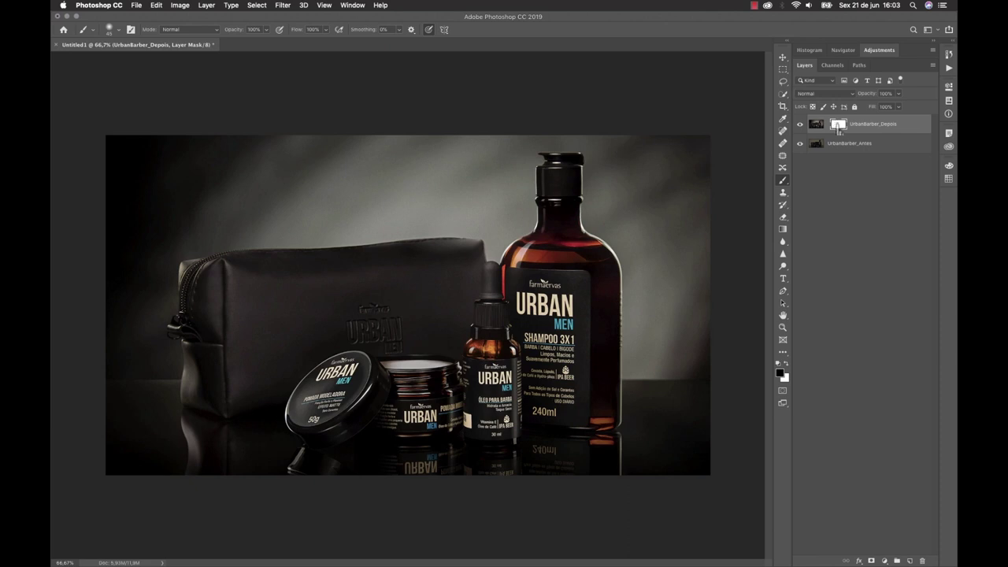
key("v")
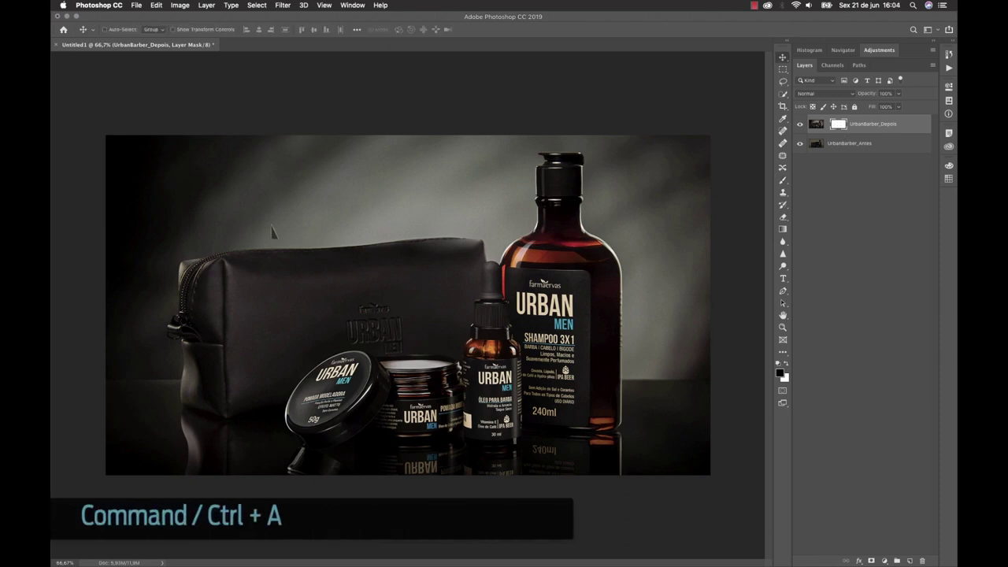
key("ctrl+a")
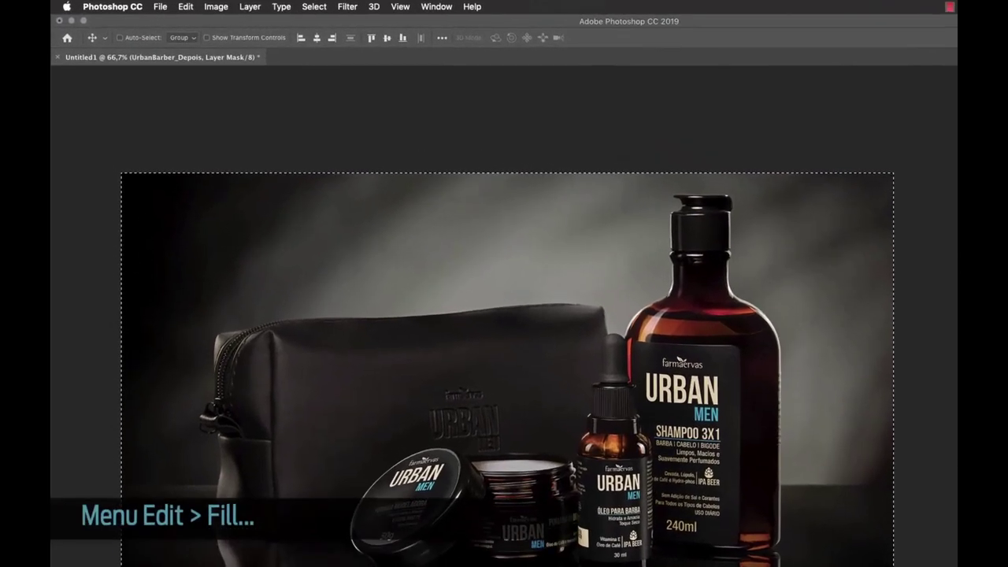
left_click(186, 6)
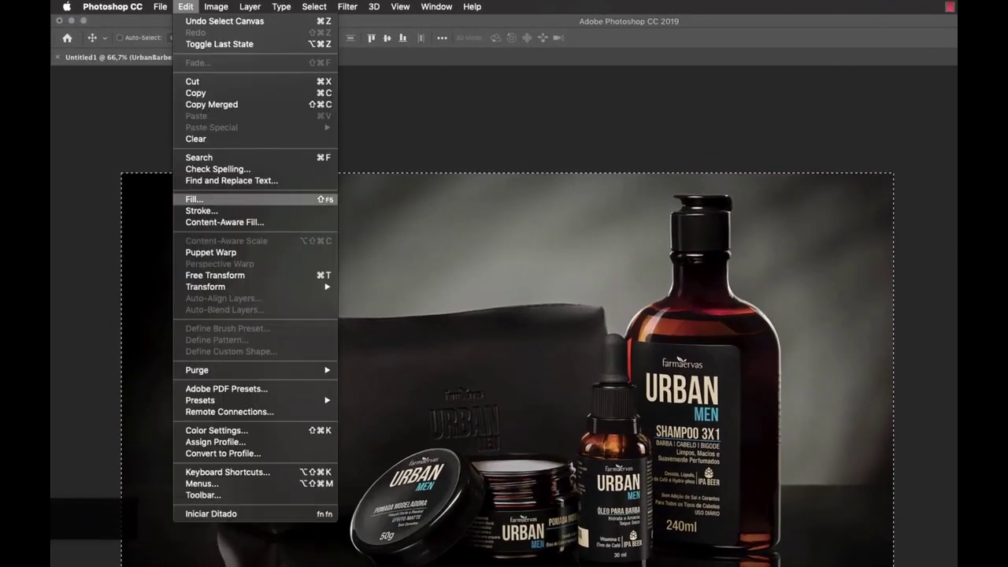
left_click(157, 196)
left_click(511, 254)
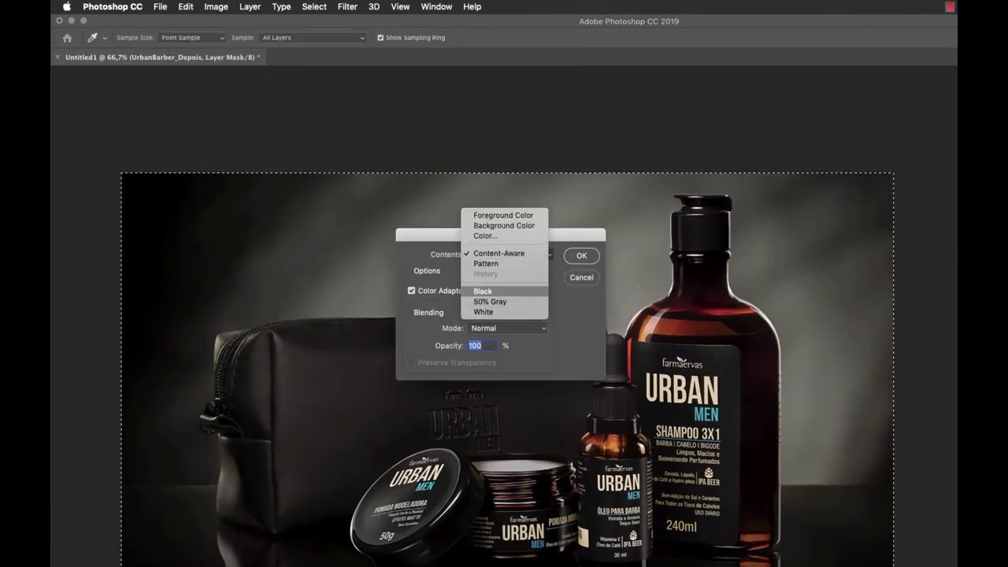
left_click(483, 290)
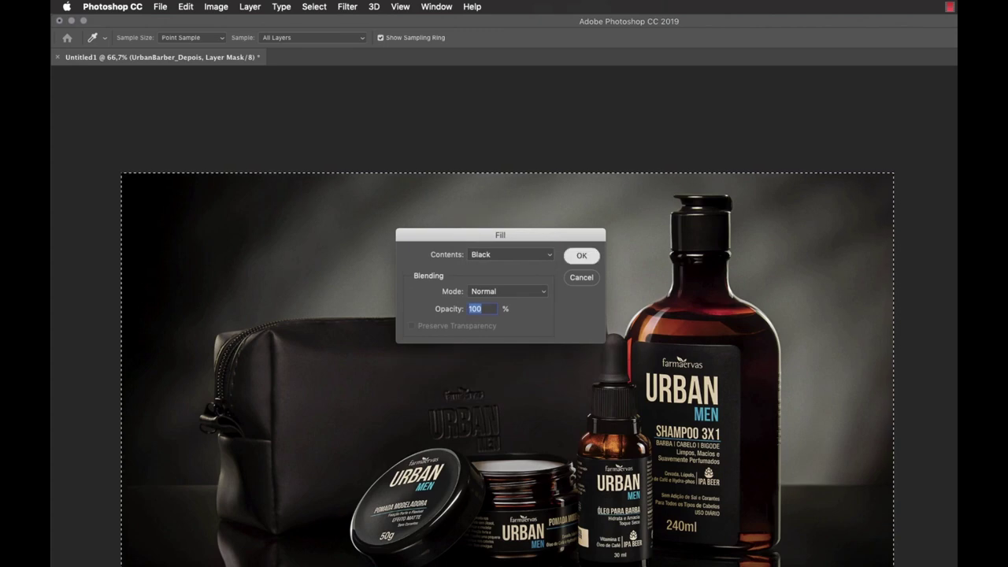
left_click(570, 256)
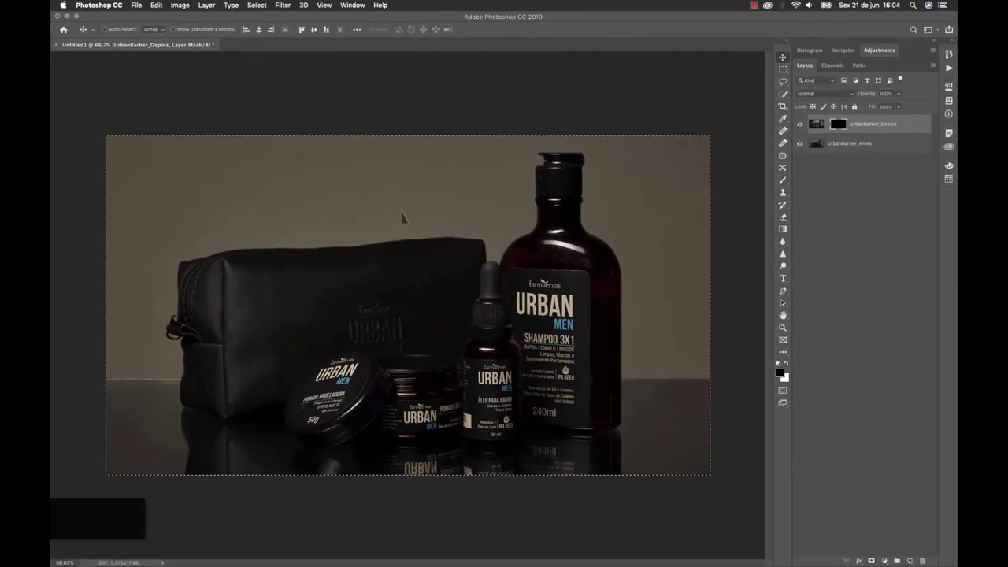
key("ctrl+d")
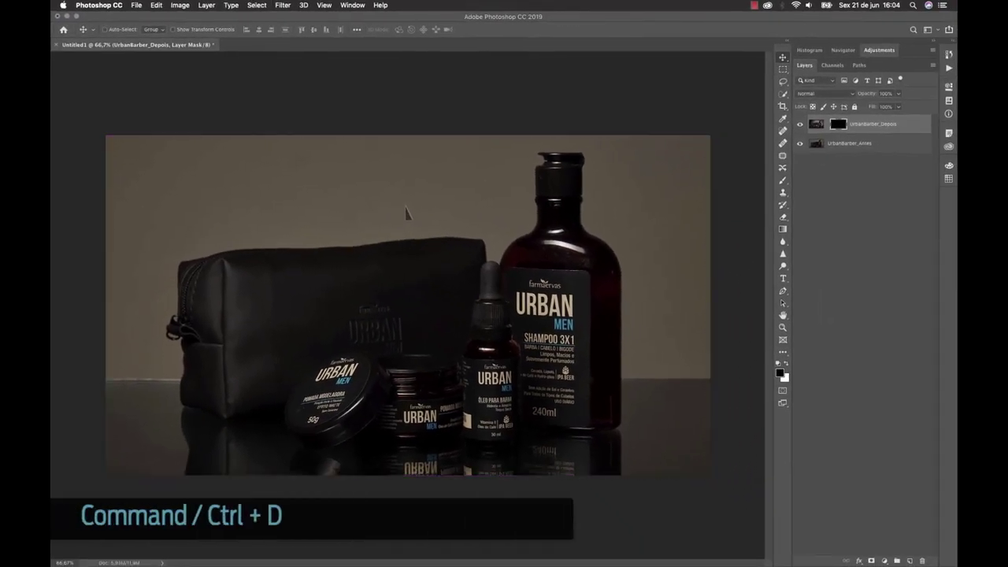
Enlarge the Timeline showing both photo tracks and expand UrbanBarber_Depois's animatable properties
mouse_move(130, 298)
left_mouse_down()
mouse_move(647, 288)
mouse_move(433, 288)
mouse_move(146, 263)
mouse_move(692, 285)
mouse_move(370, 287)
mouse_move(146, 259)
mouse_move(264, 276)
mouse_move(682, 272)
mouse_move(690, 276)
mouse_move(118, 269)
left_mouse_up()
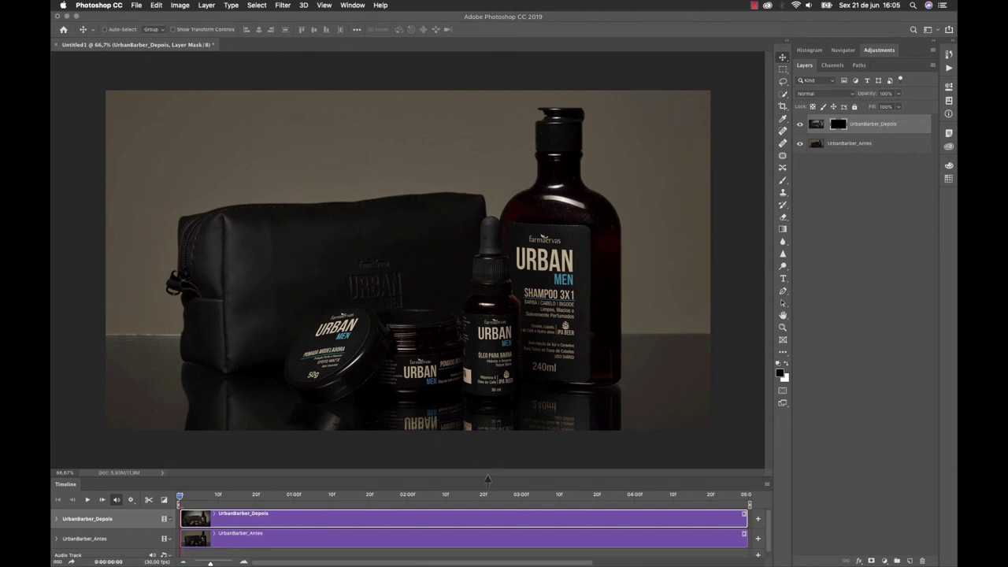
left_click_drag(488, 478, 494, 400)
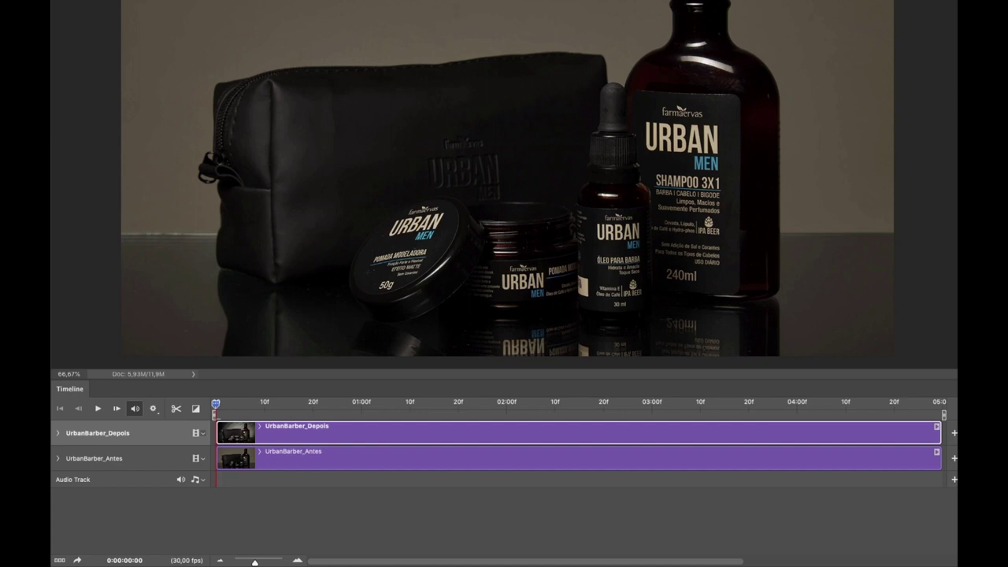
left_click(57, 432)
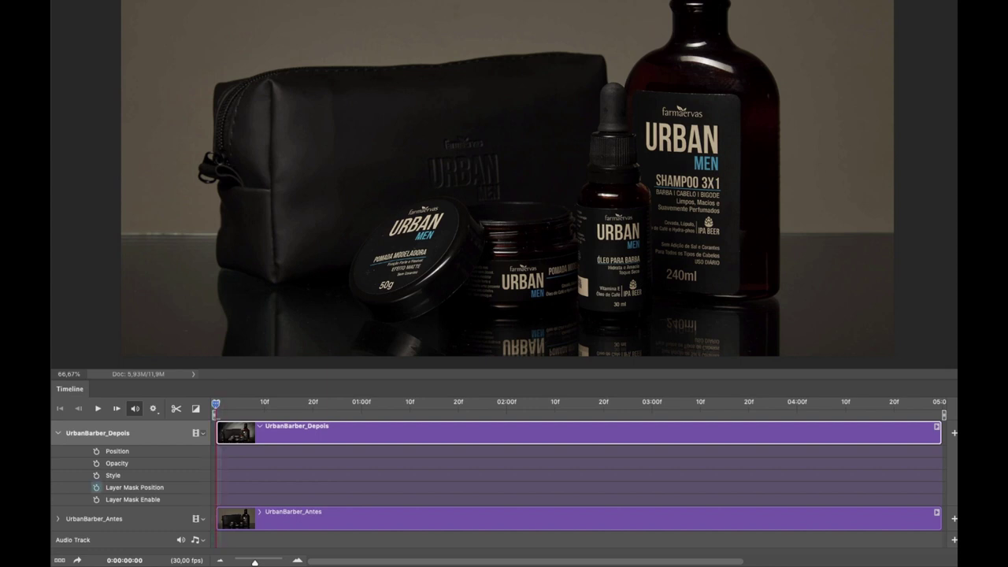
Keyframe Layer Mask Position at frame 0 and at the clip end with the mask moved aside, then preview
left_click(96, 488)
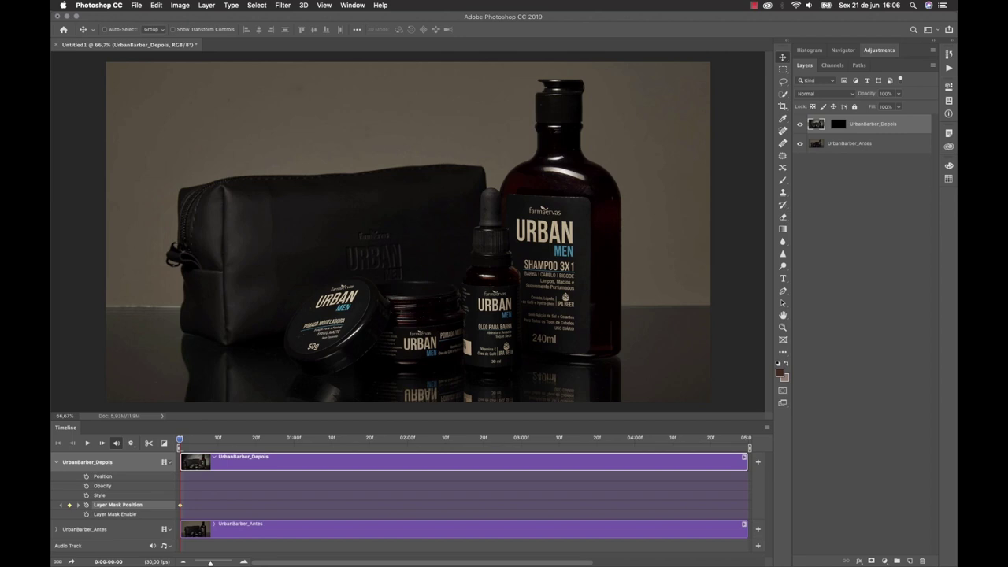
left_click_drag(179, 438, 747, 438)
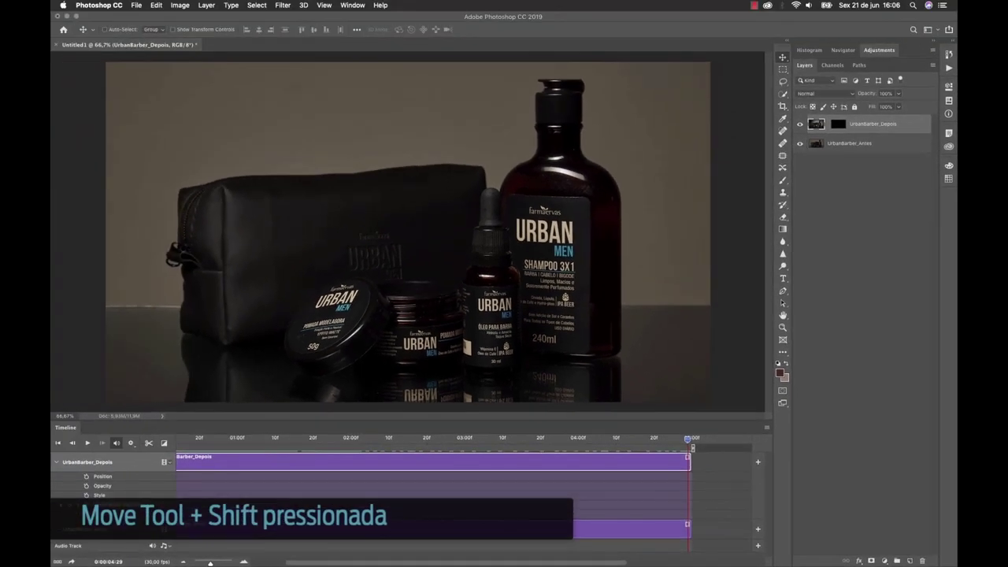
left_click_drag(114, 259, 737, 249)
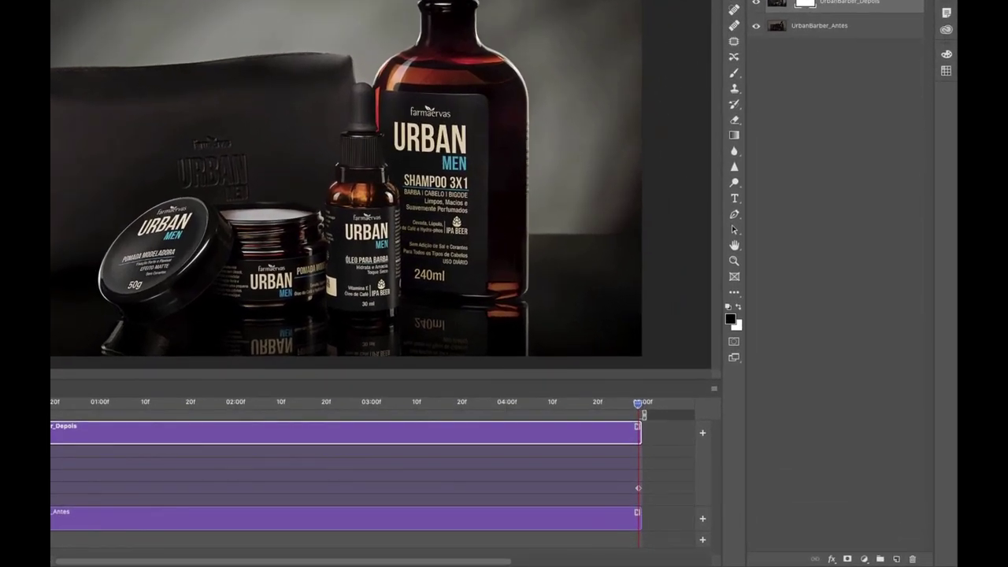
left_click(734, 229)
key("space")
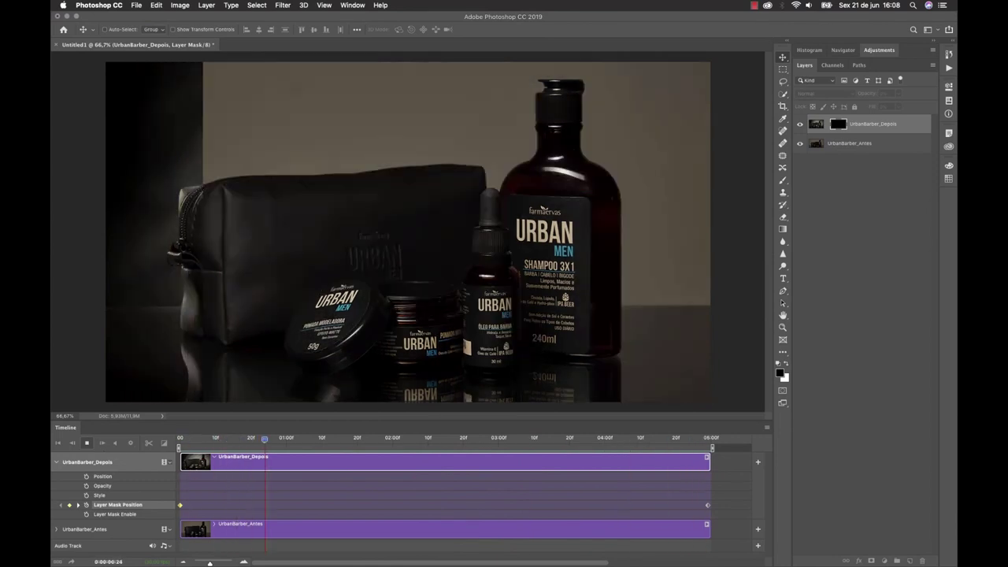
Add a new Layer 1 and place a single-column selection at the image's left edge
key("space")
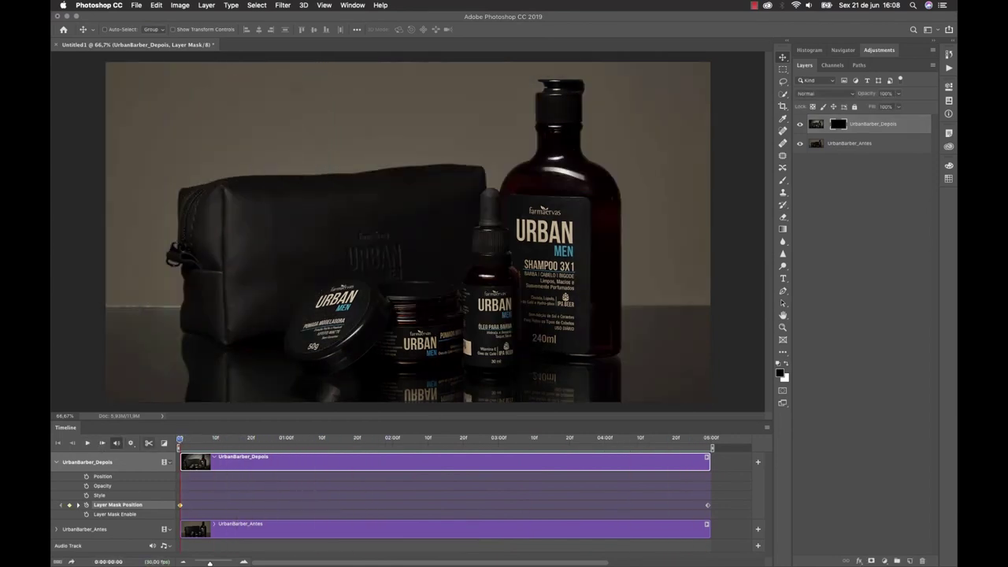
left_click(910, 561)
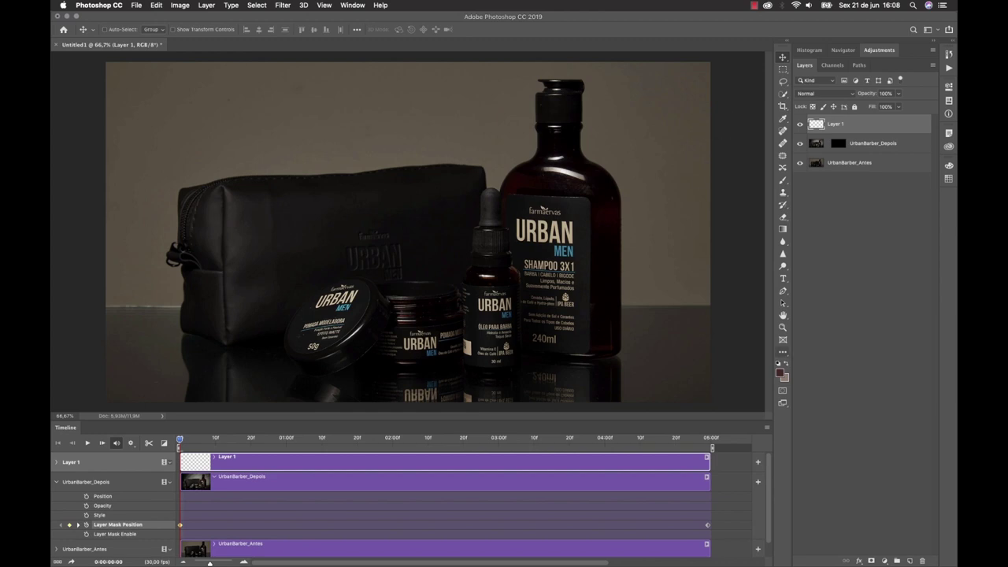
left_click(783, 351)
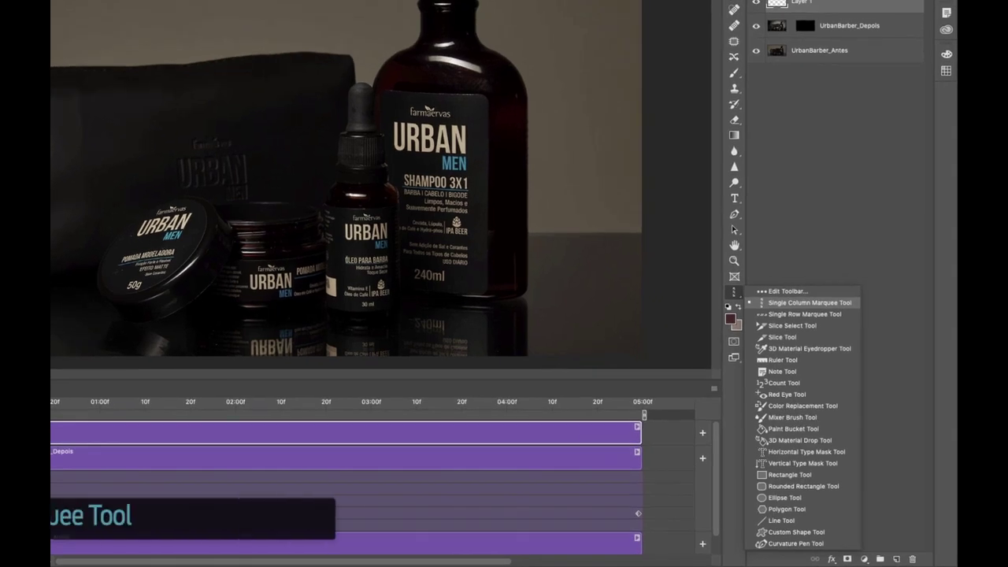
left_click(809, 302)
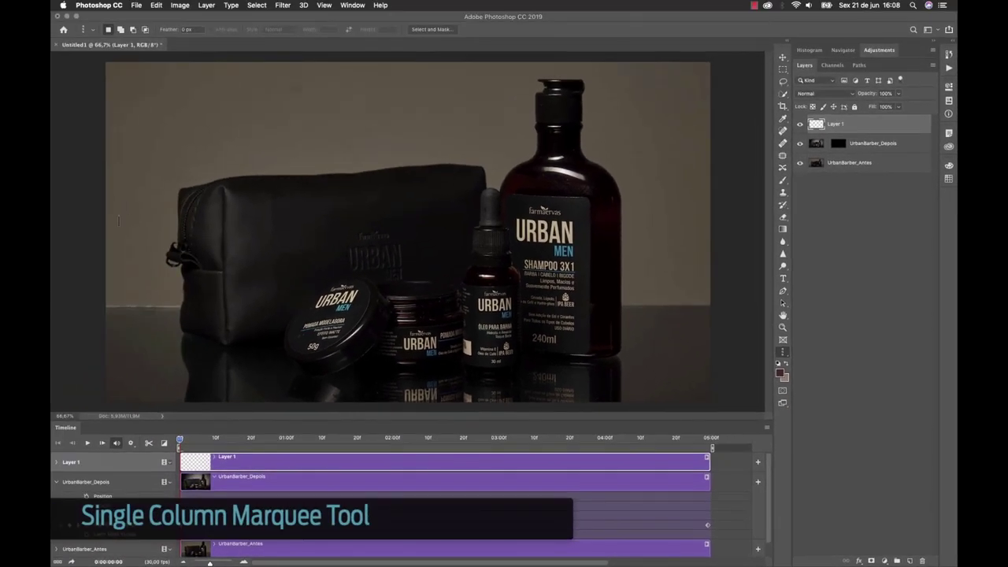
left_click(115, 226)
left_click_drag(117, 225, 109, 226)
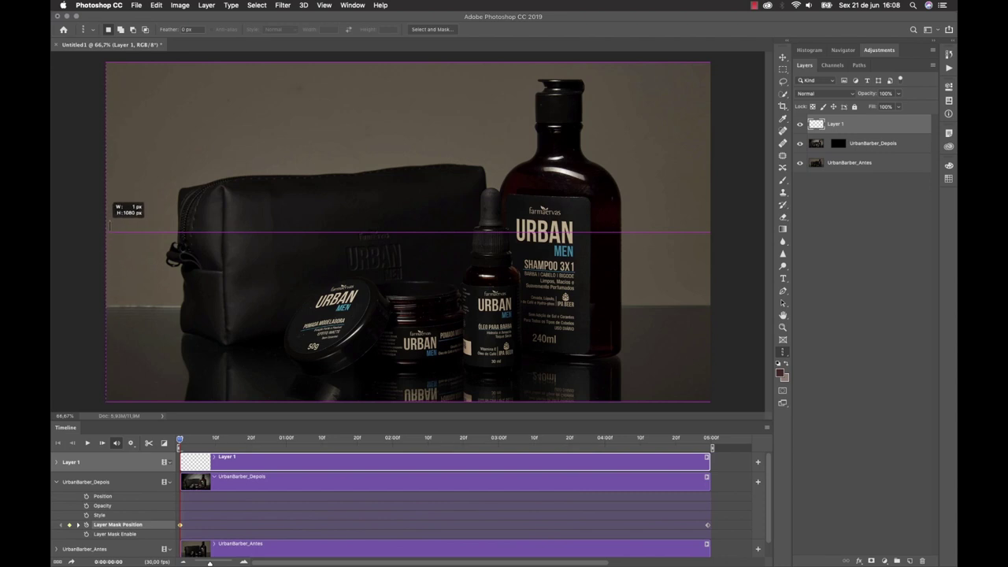
left_click_drag(108, 226, 106, 226)
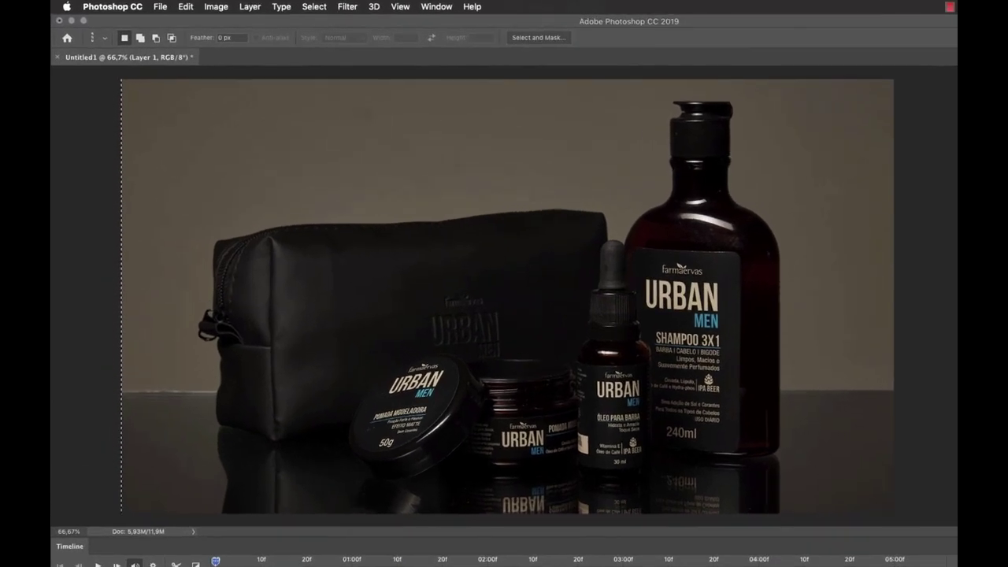
Stroke the column selection with a 1 px white Outside stroke
left_click(156, 4)
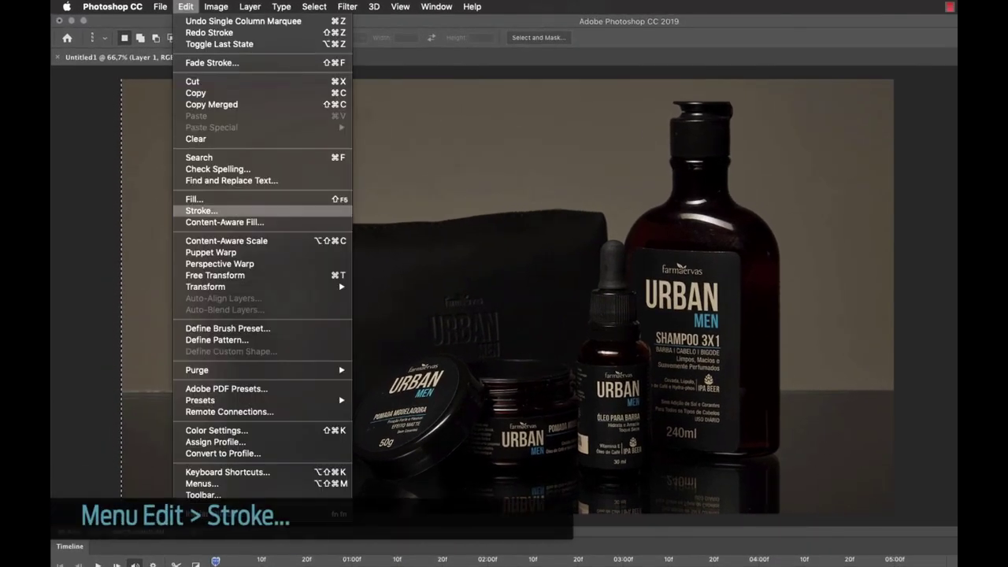
left_click(202, 210)
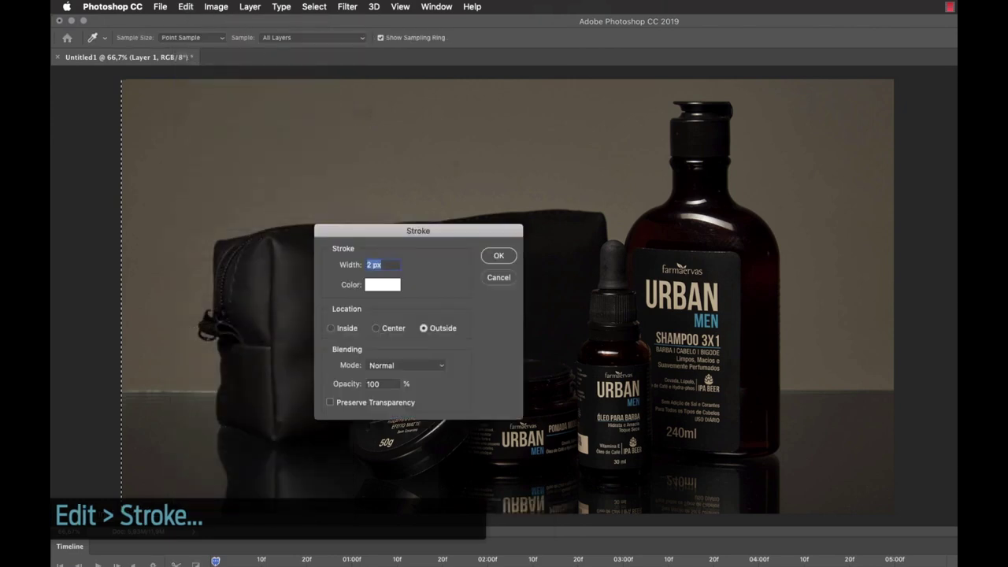
type("1")
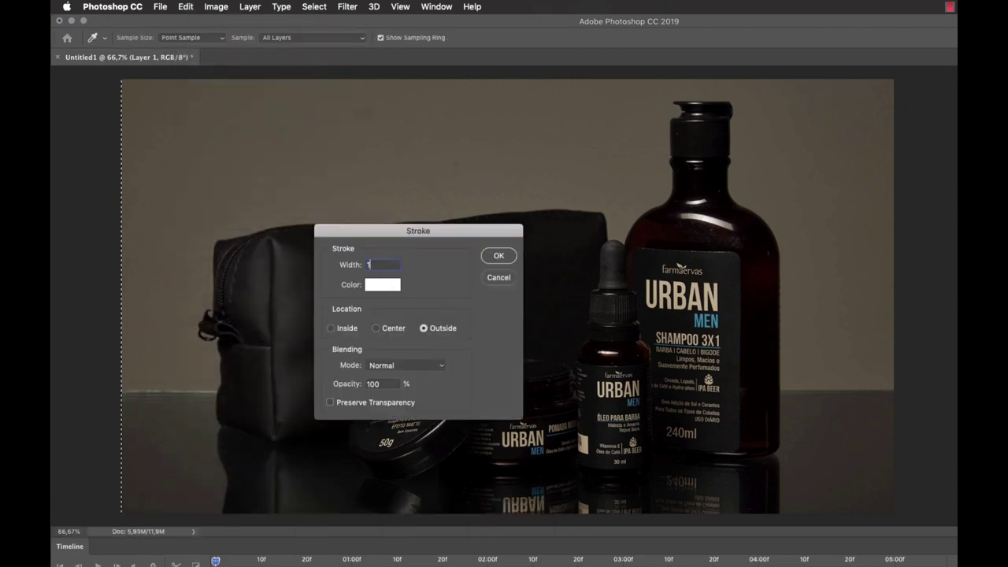
key("Return")
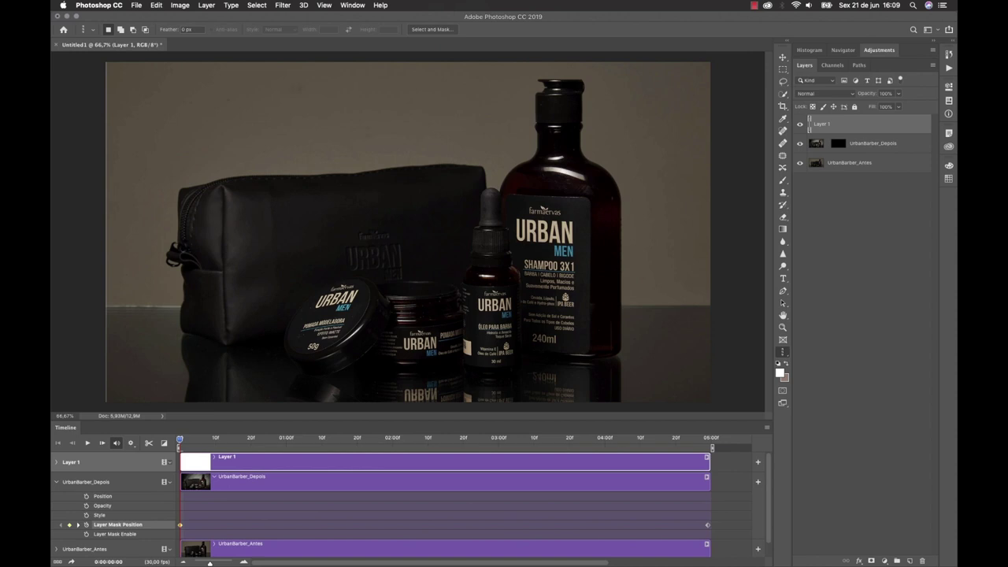
Keyframe Layer 1's Position at 0f and move the line to the right edge at the clip end
left_click(56, 481)
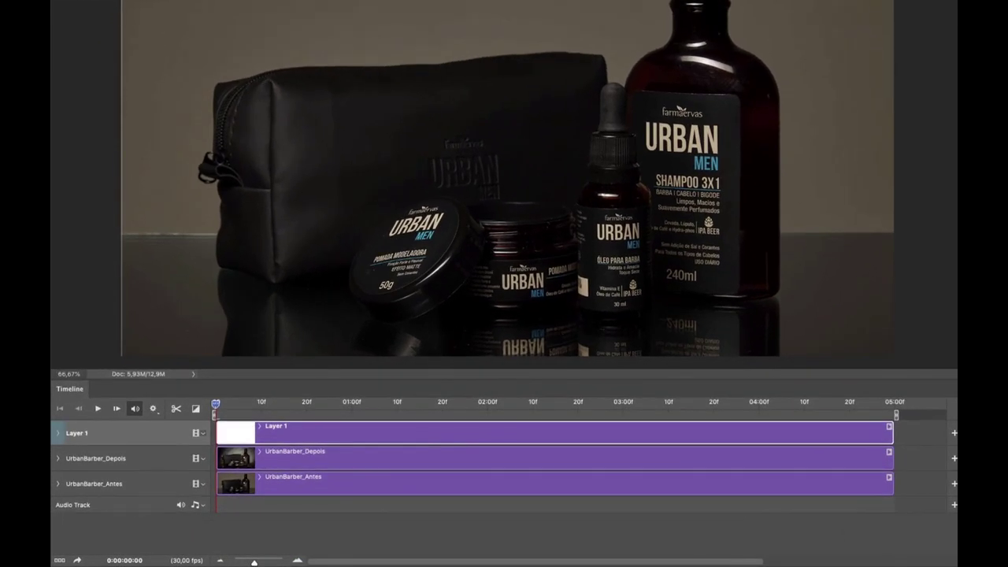
left_click(57, 432)
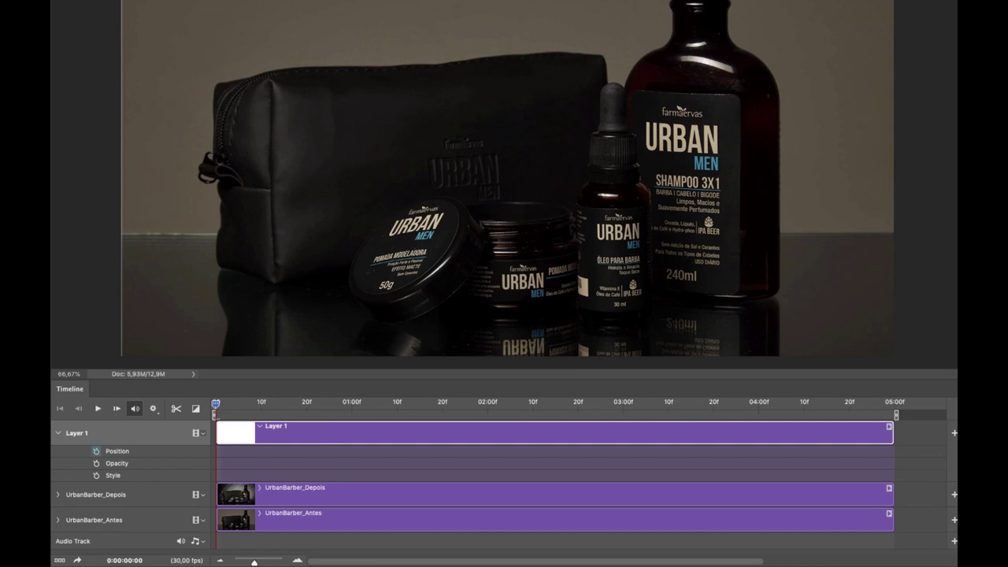
left_click(96, 451)
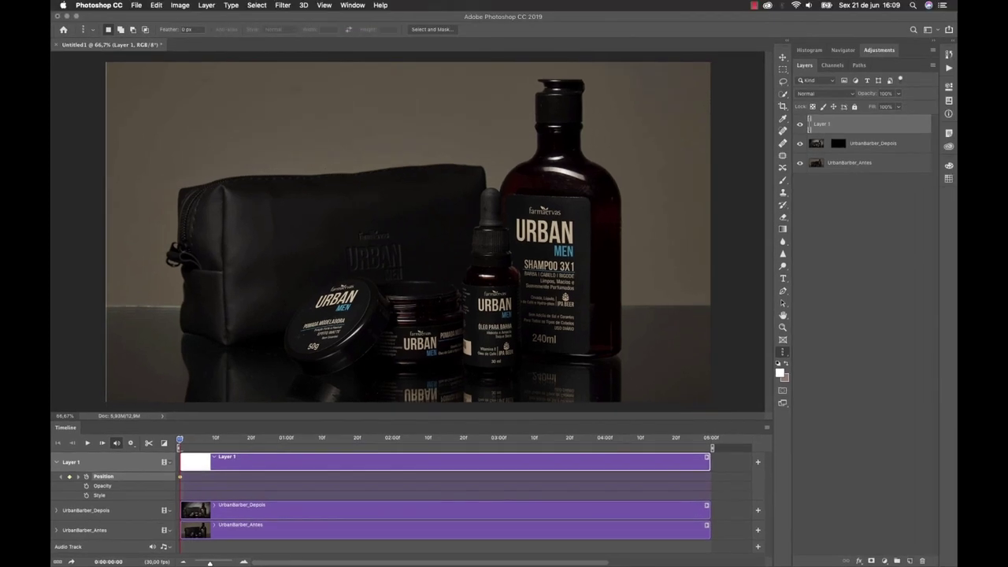
left_click_drag(179, 438, 707, 438)
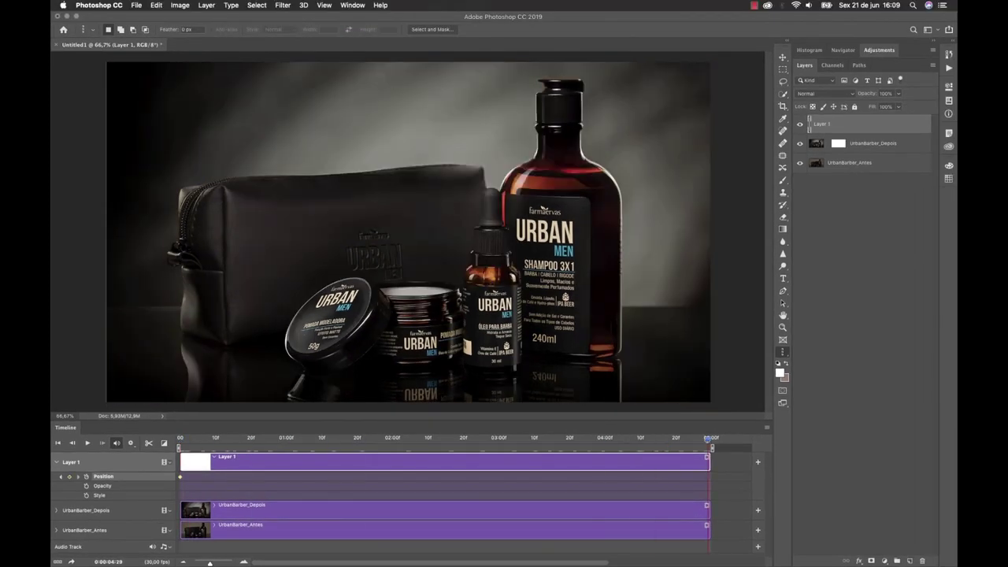
key("v")
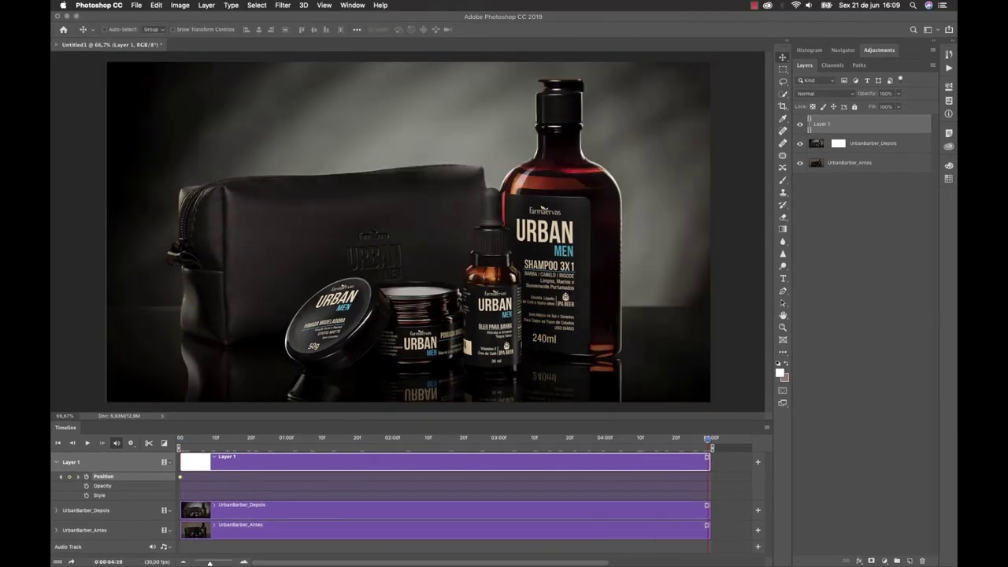
left_click_drag(118, 209, 721, 209)
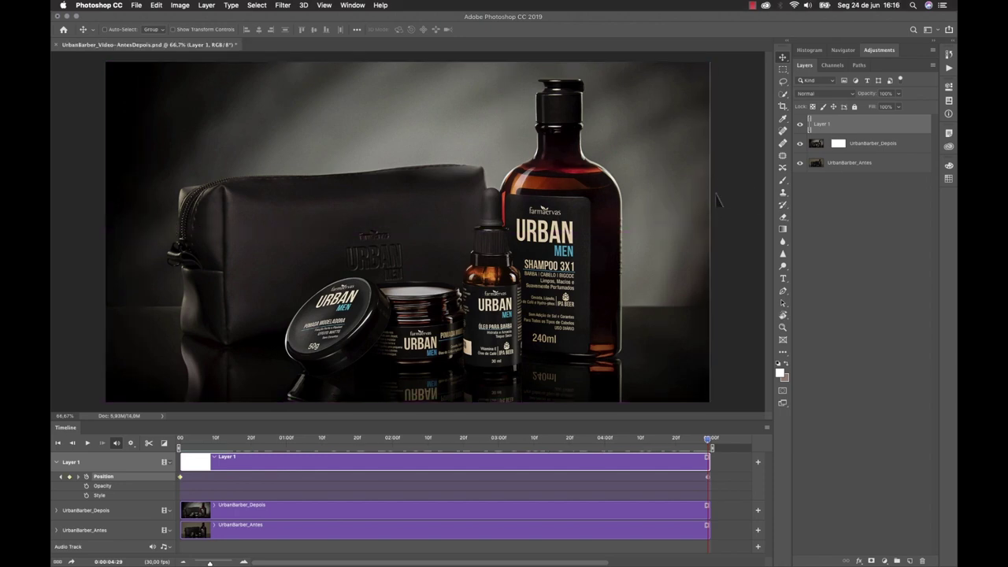
Preview the wipe from the start and set the Linha layer's opacity to 50%
key("Home")
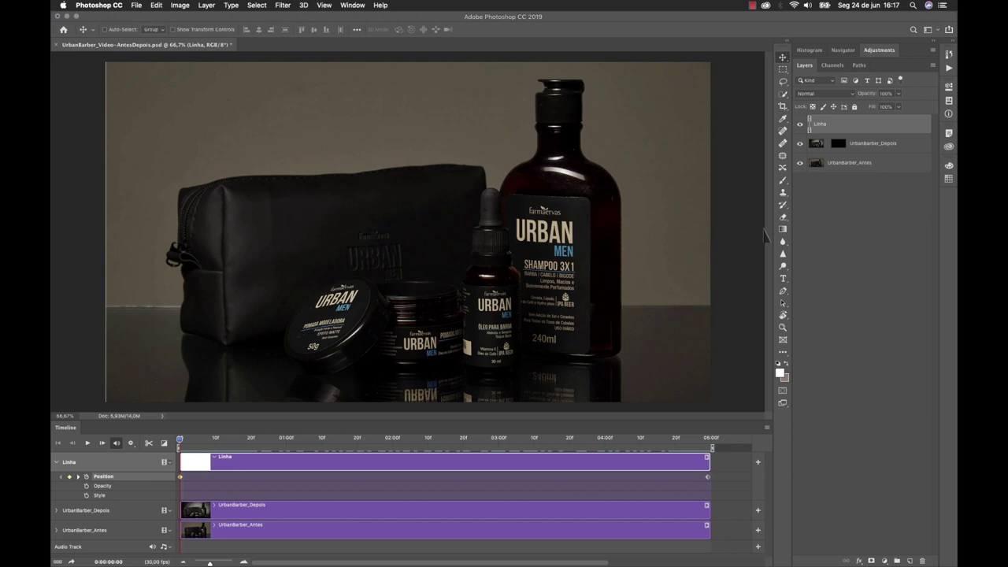
key("space")
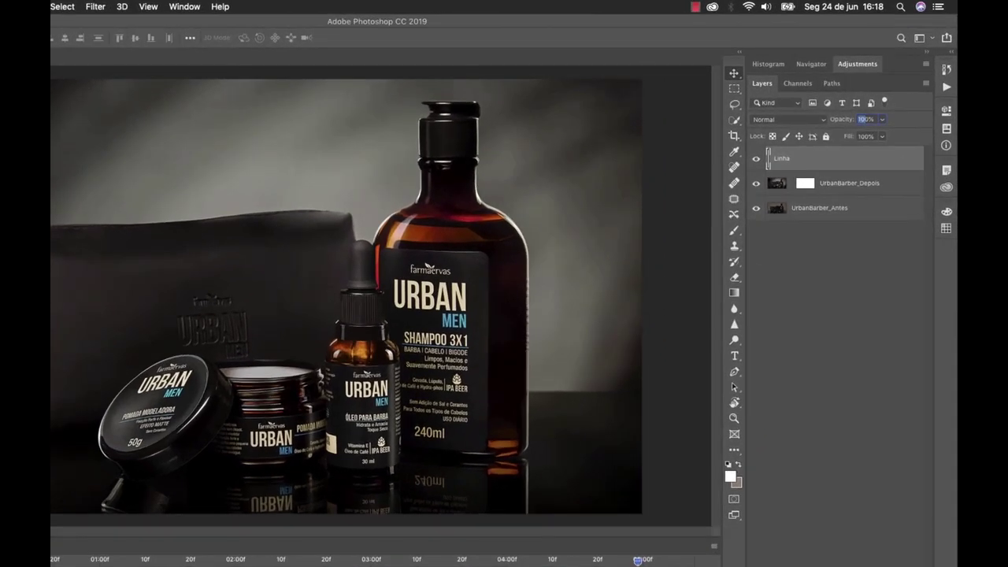
type("80")
key("Return")
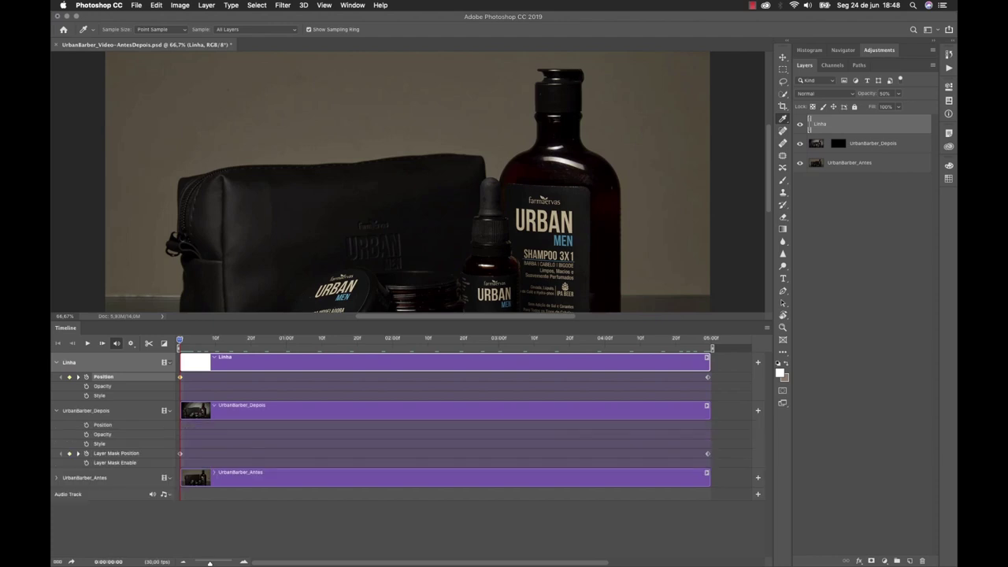
Trim the Linha, Depois and Antes clips to 03:00 and move the Position and mask end keyframes there
left_click_drag(359, 319, 359, 372)
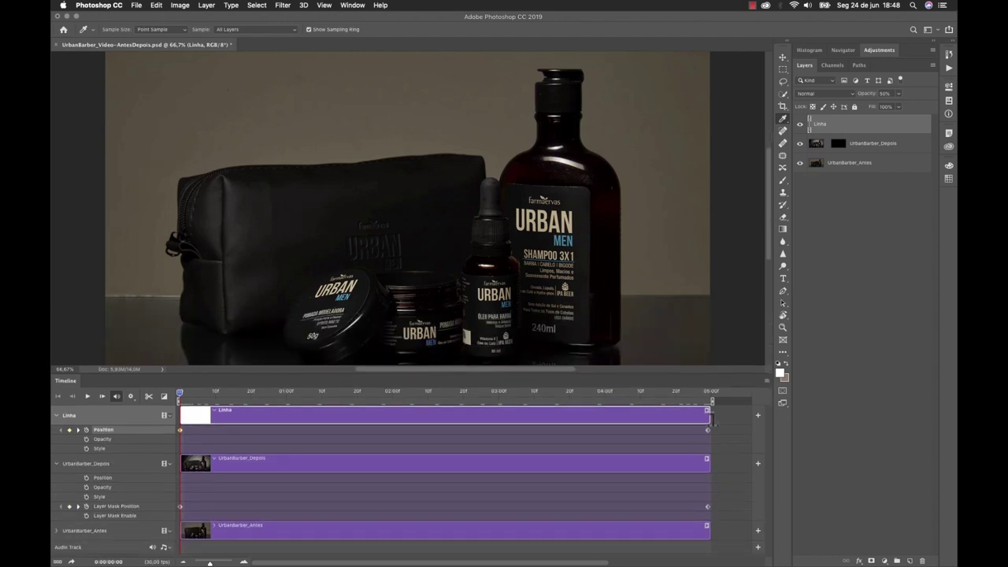
left_click_drag(708, 415, 500, 415)
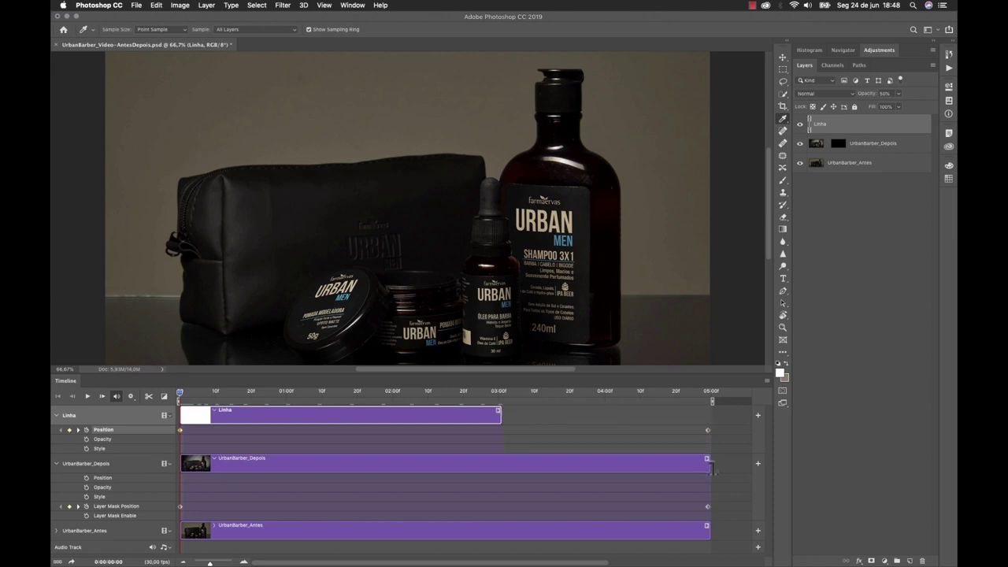
left_click_drag(707, 464, 501, 464)
left_click_drag(708, 530, 501, 531)
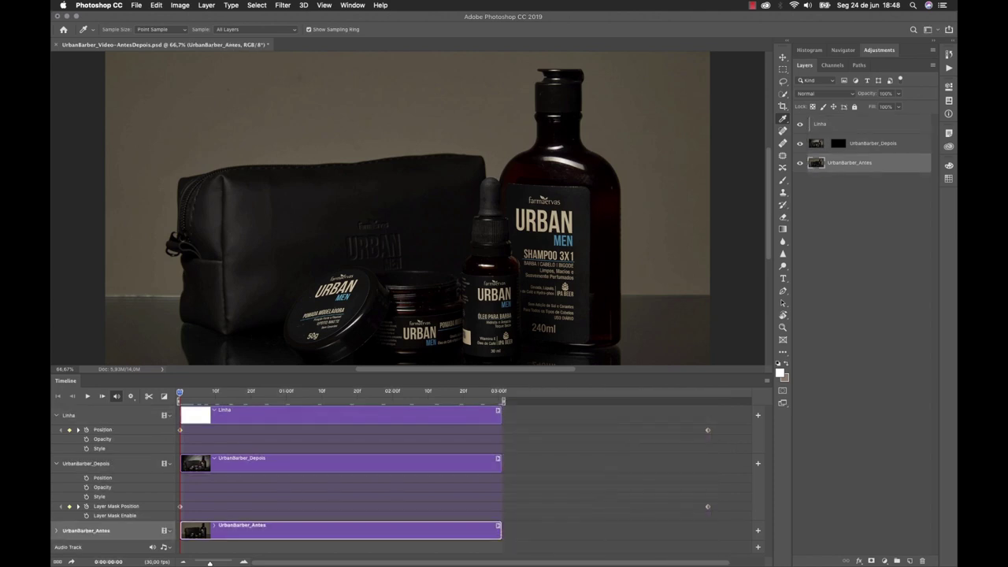
left_click(498, 390)
left_click_drag(707, 430, 497, 430)
left_click_drag(707, 506, 498, 506)
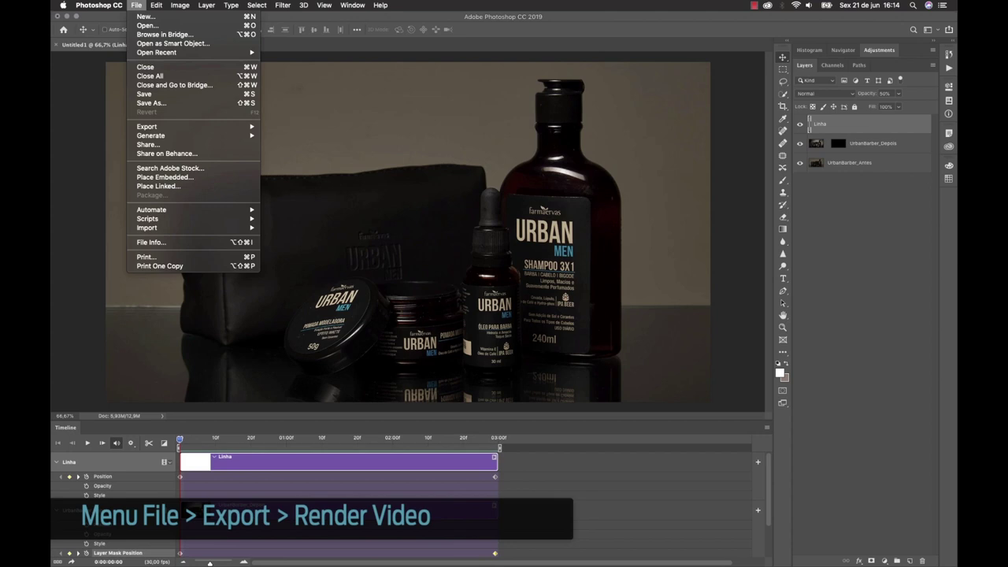
mouse_move(146, 126)
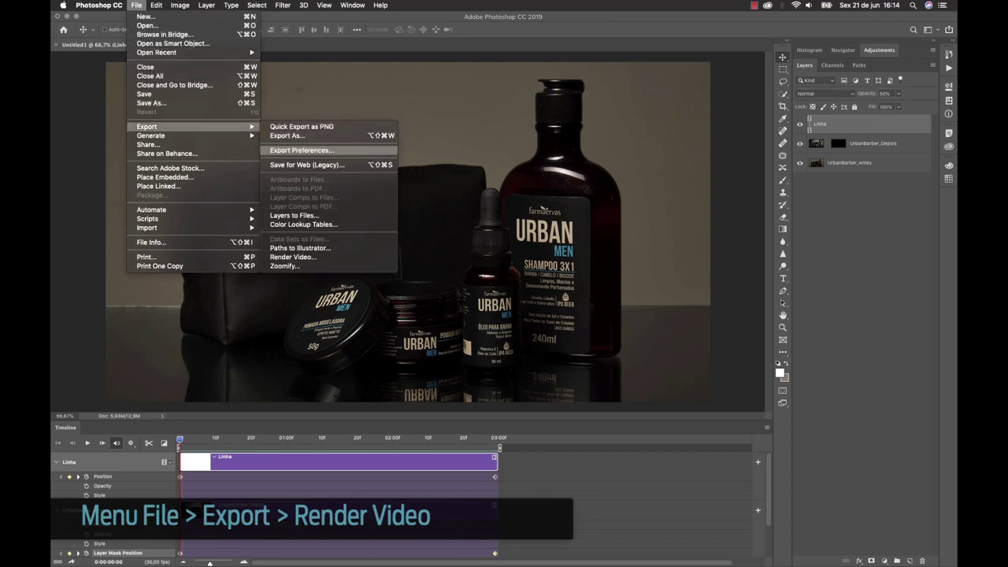
Render UrbanBarber_AntesDepois.mp4 into the Video folder with Adobe Media Encoder H.264
left_click(293, 256)
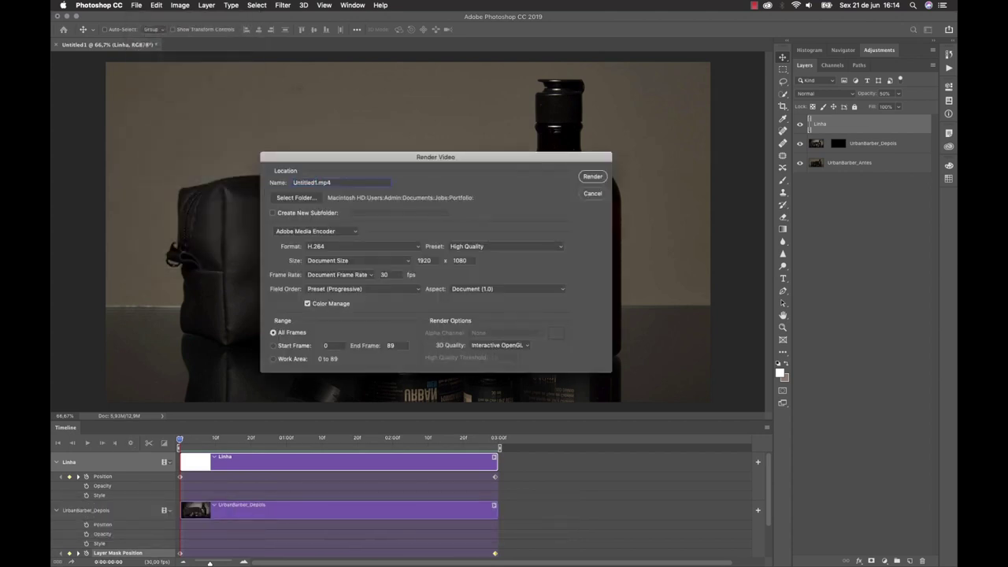
type("_AntesDepois")
left_click(296, 197)
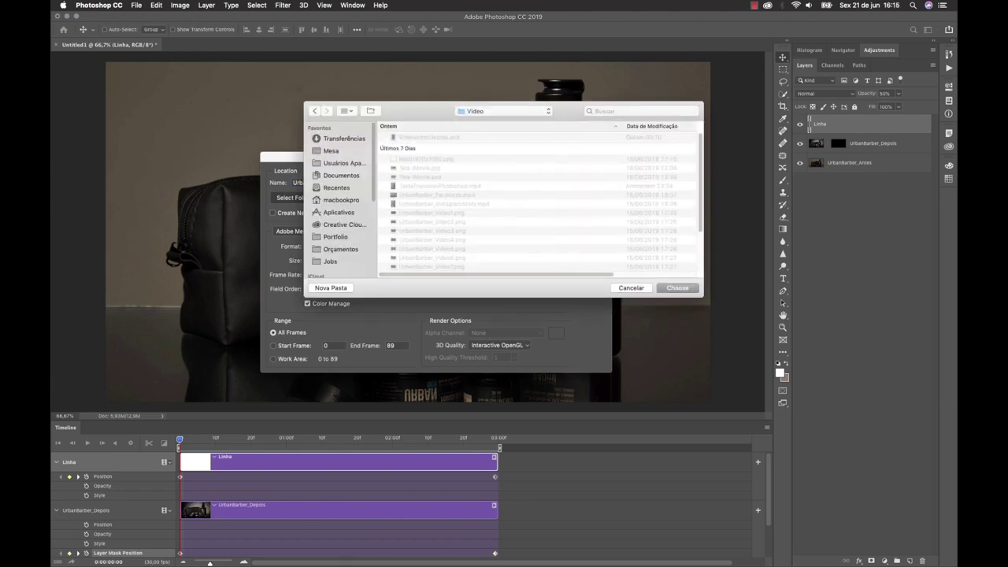
key("Return")
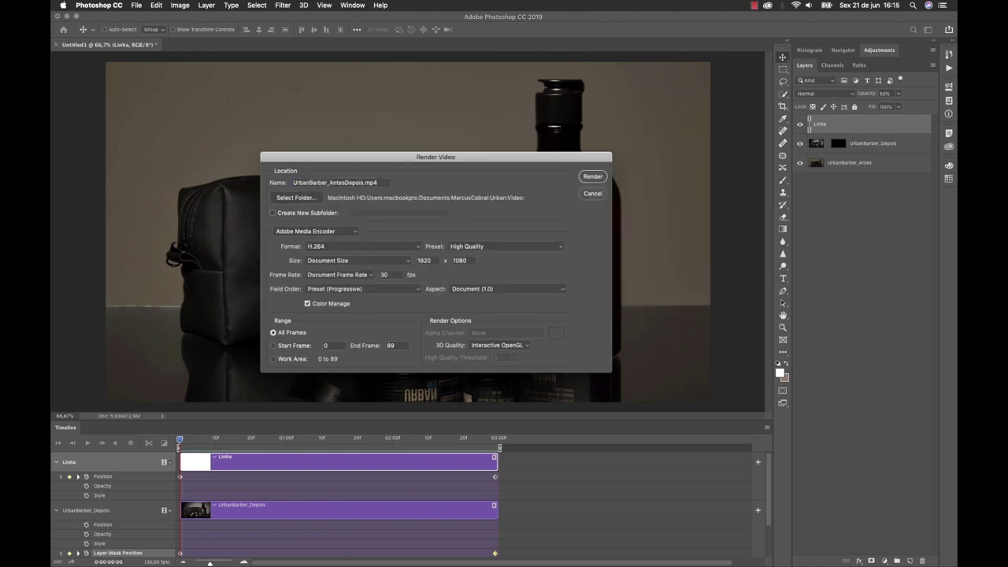
left_click(314, 230)
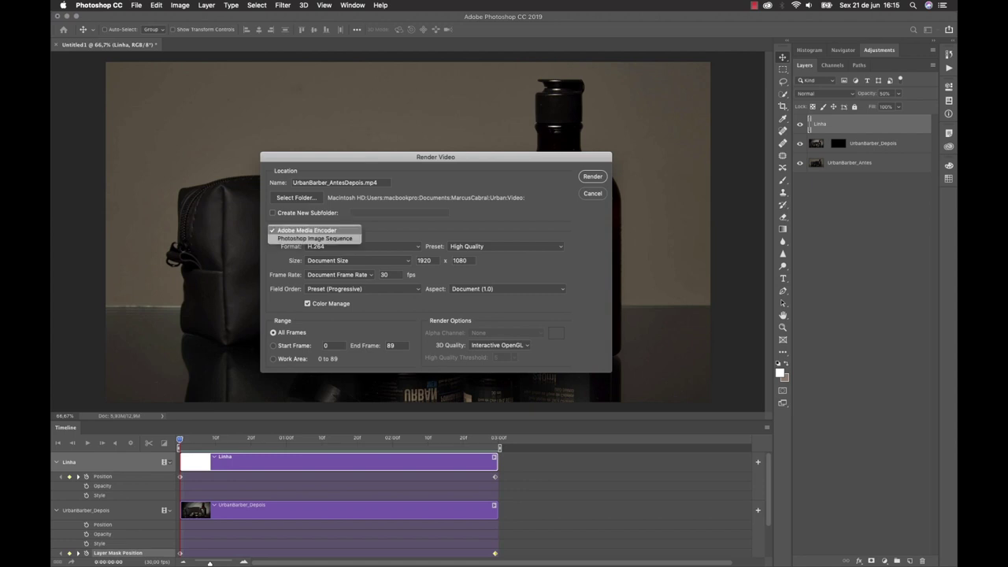
left_click(307, 230)
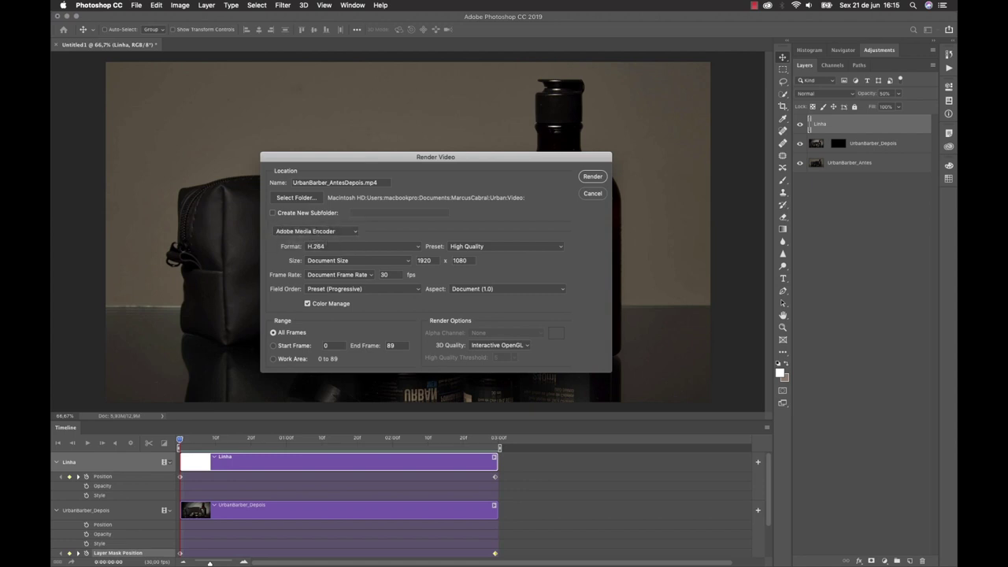
key("Return")
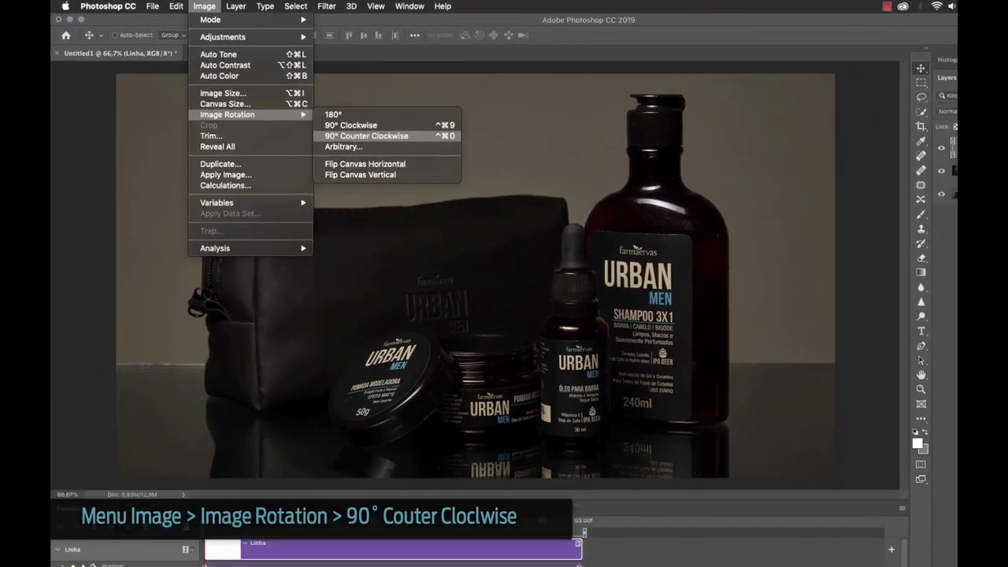
Rotate the canvas 90° counter-clockwise and save it as UrbanBarber_Video-AntesDepois.psd in the Video folder
left_click(389, 145)
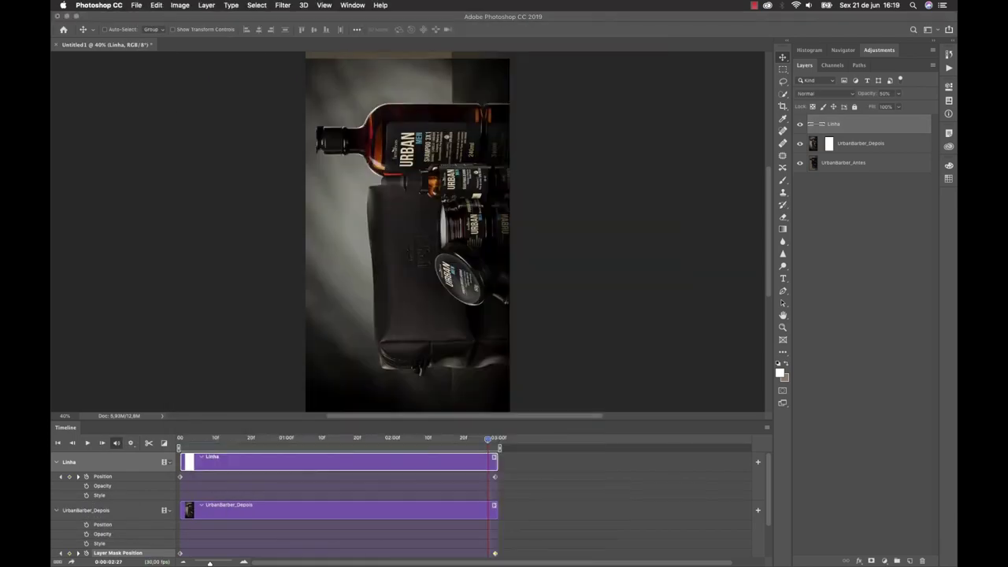
left_click(136, 5)
left_click(144, 94)
type("_Video-AntesDepois")
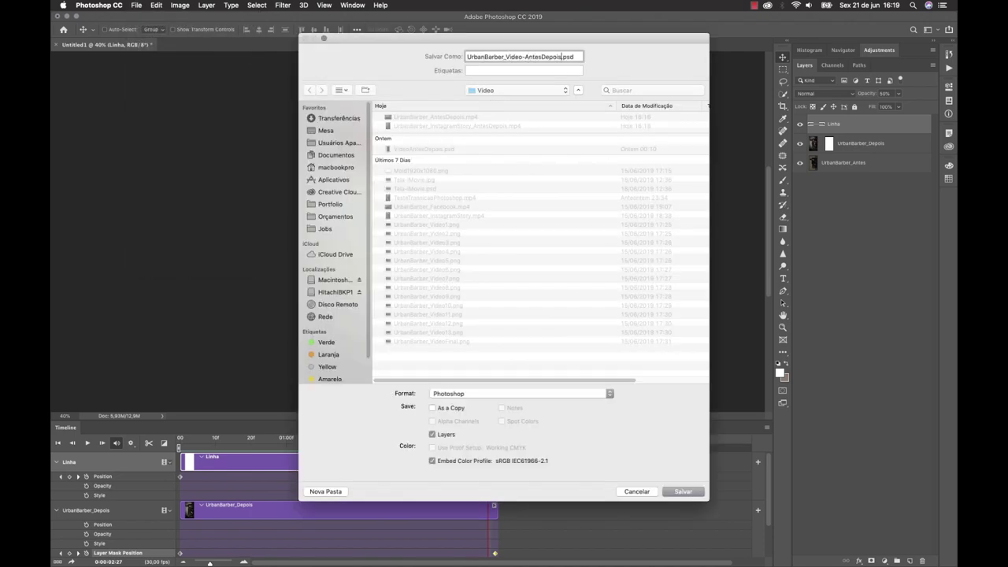
key("Return")
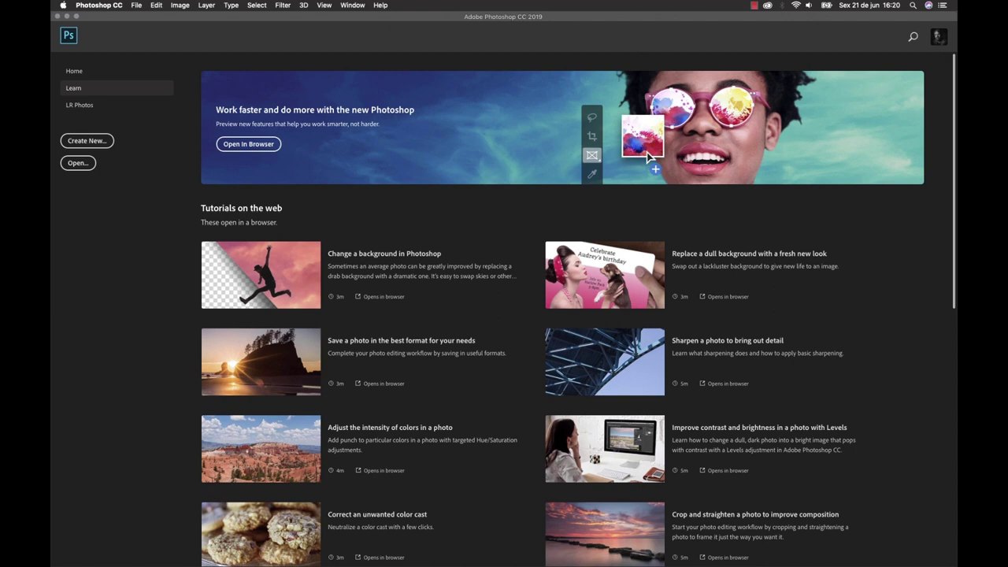
key("super+shift+2")
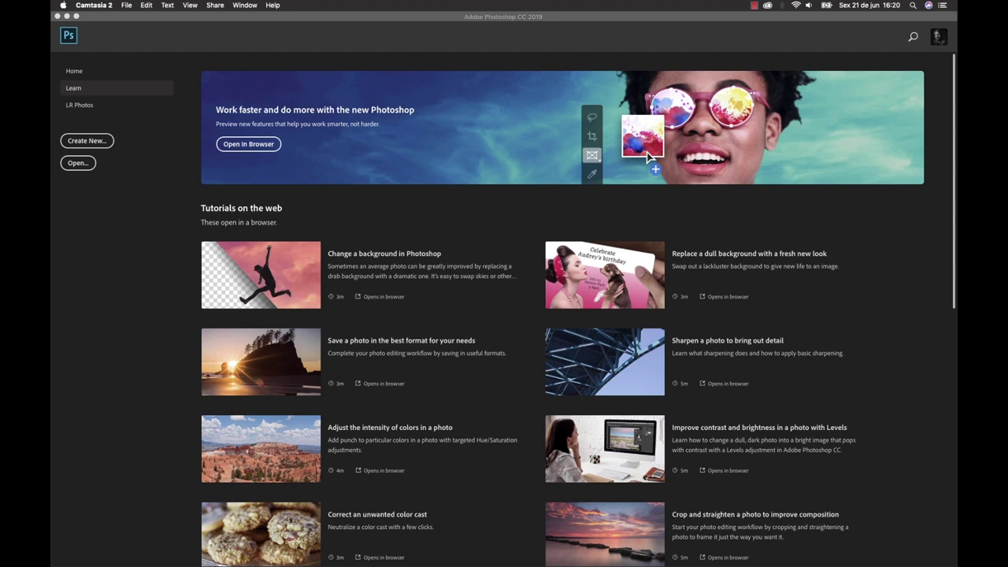